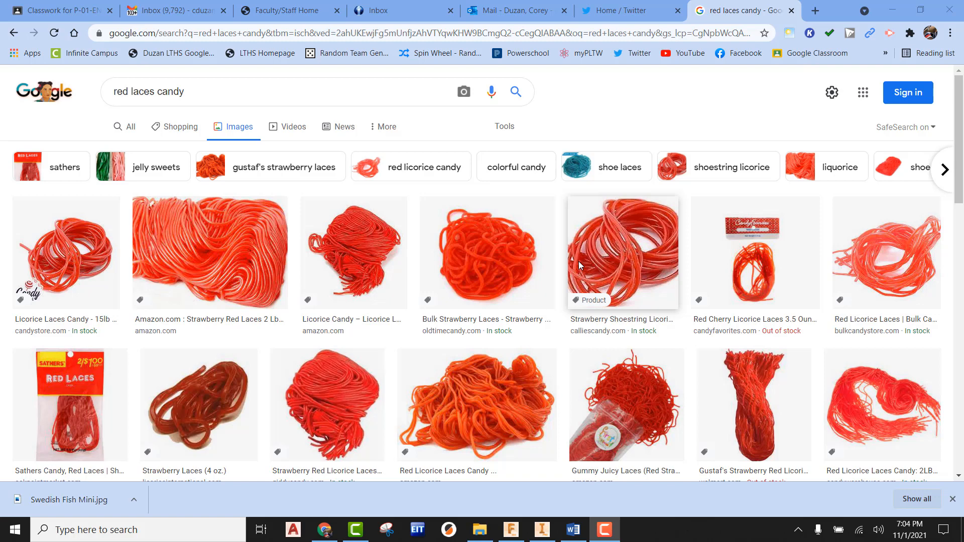
- Switch to Fusion 360, create a new design and start a sketch on the front (XY) origin plane
left_click(511, 530)
left_click(32, 34)
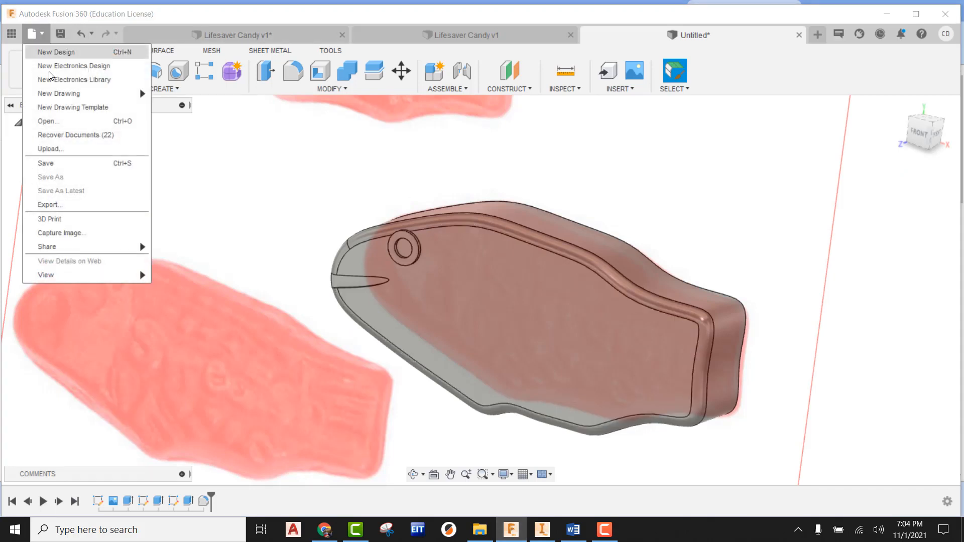
left_click(53, 52)
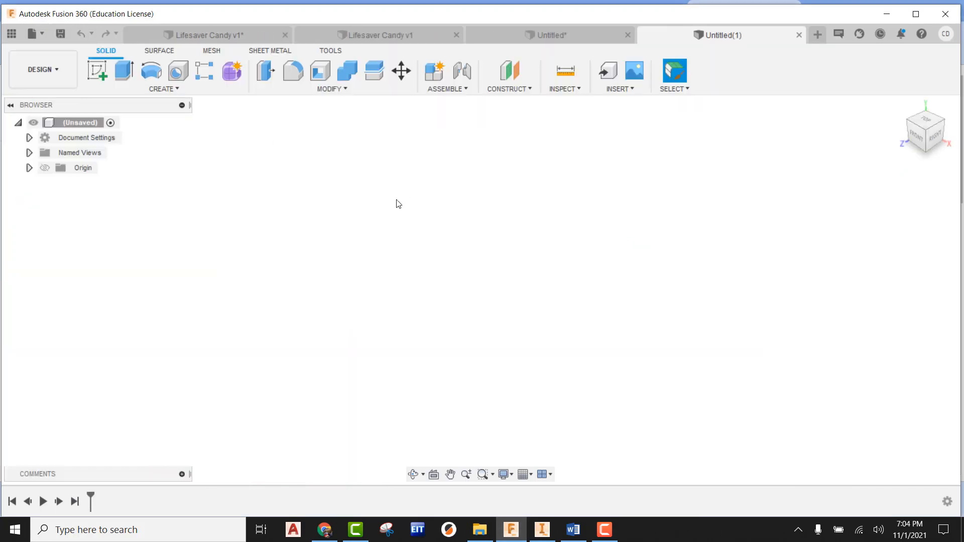
left_click(100, 71)
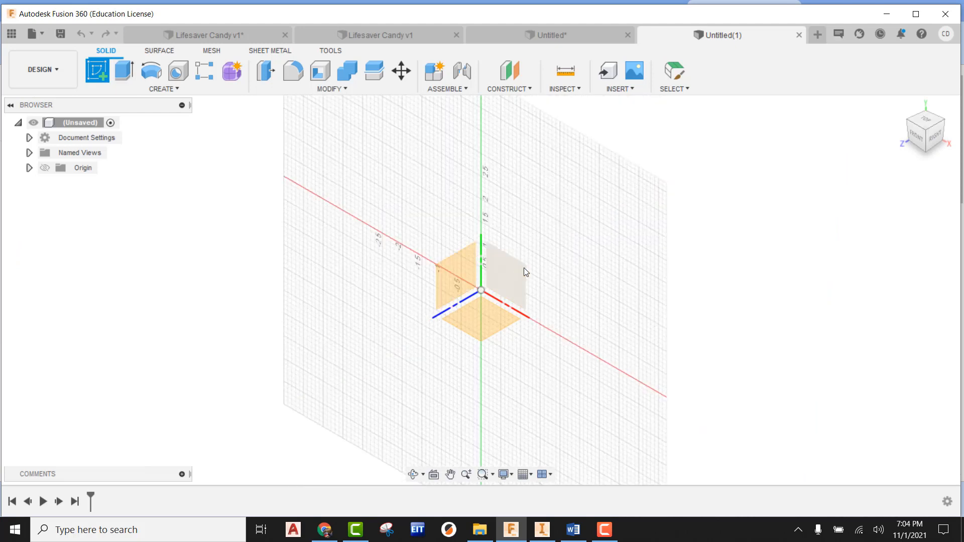
left_click(500, 271)
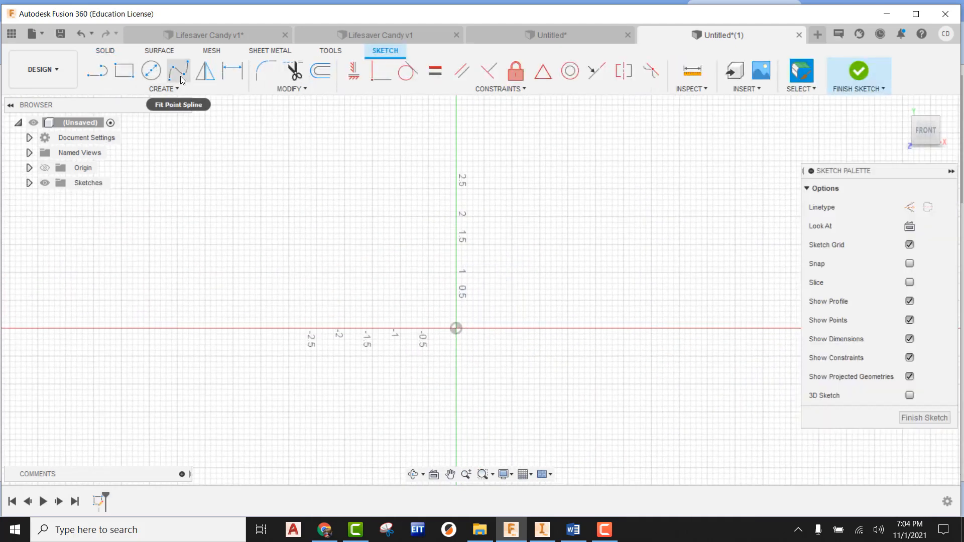
- Draw a horizontal line 33.5 in long from the origin along the positive X axis
left_click(178, 71)
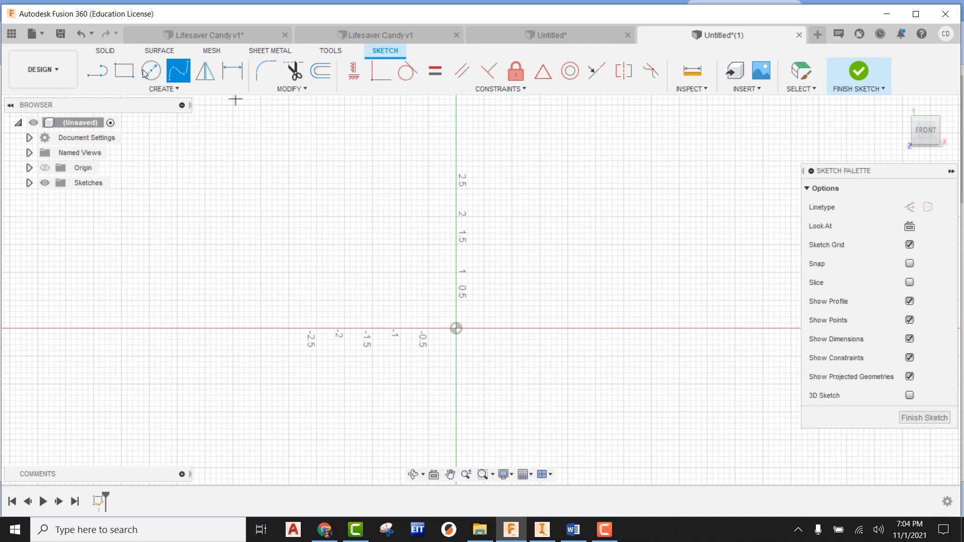
left_click(101, 71)
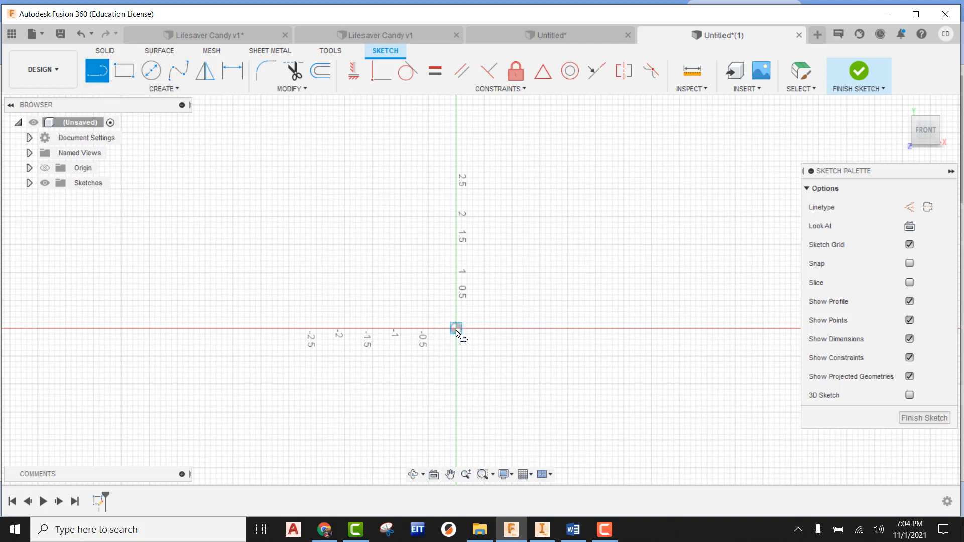
left_click(457, 329)
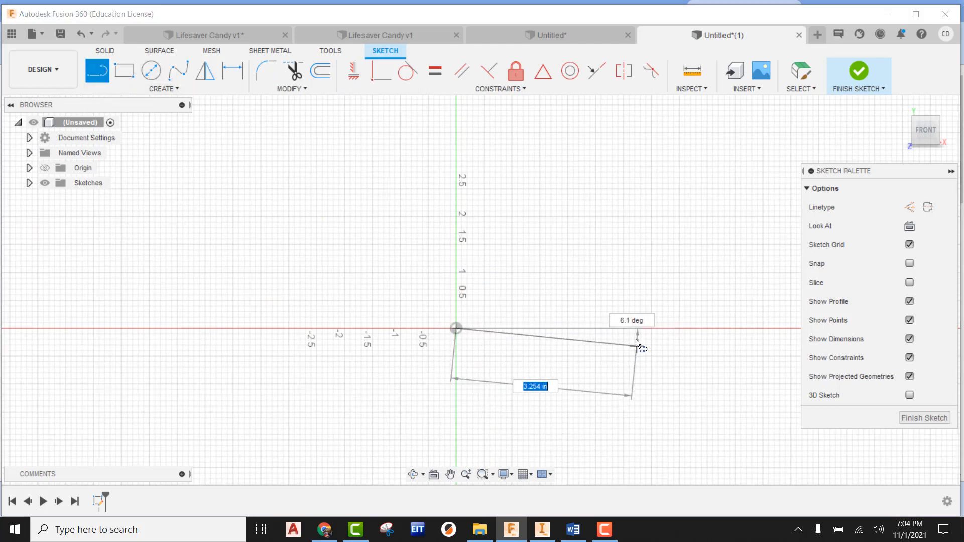
type("33.5")
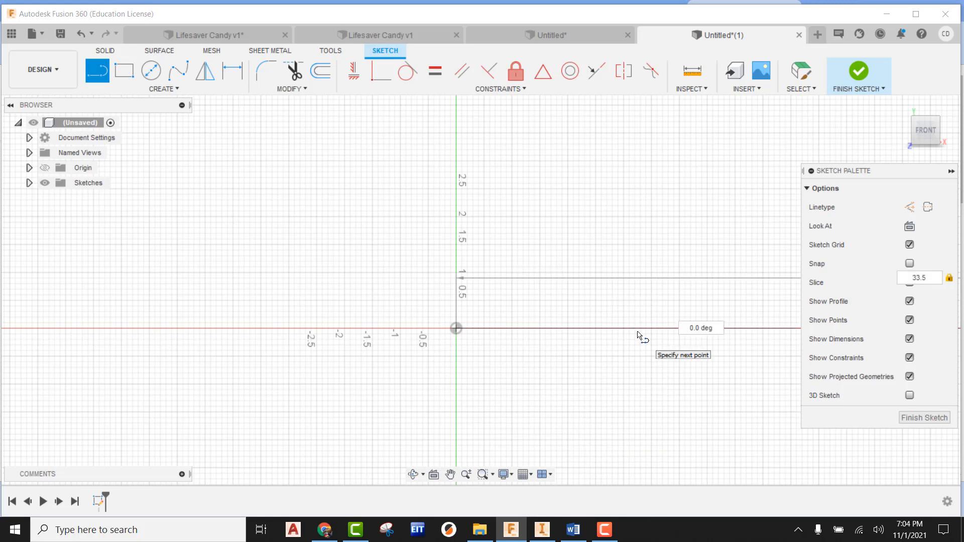
key("Return")
key("Escape")
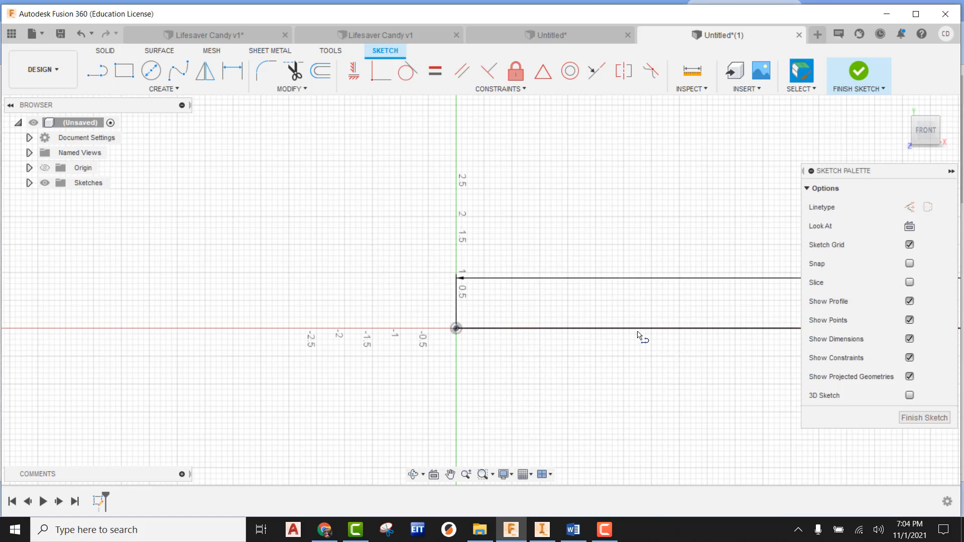
- Draw a wavy fit point spline from the origin to the line's far endpoint, dipping below, arching above and dipping below the line
scroll(493, 314, "down", 5)
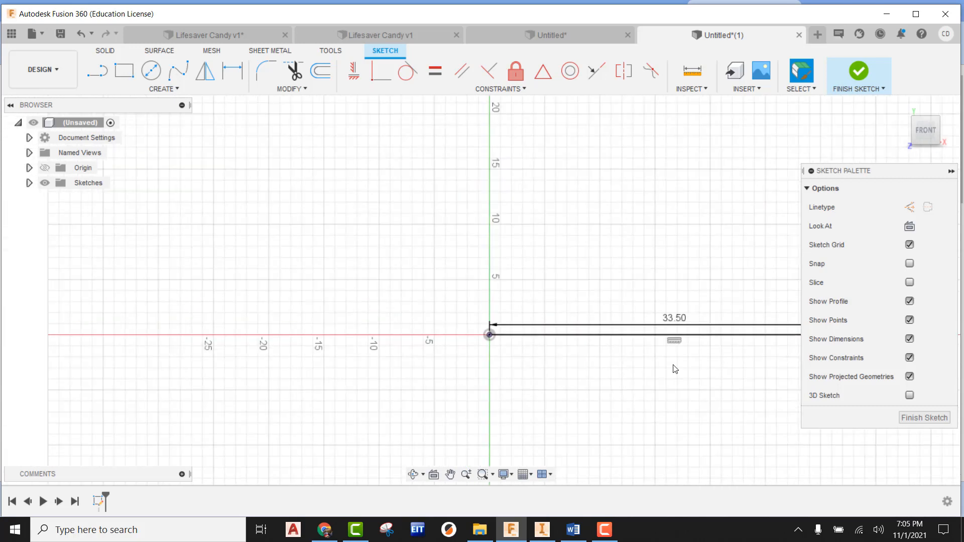
middle_click_drag(674, 368, 393, 301)
scroll(333, 231, "up", 2)
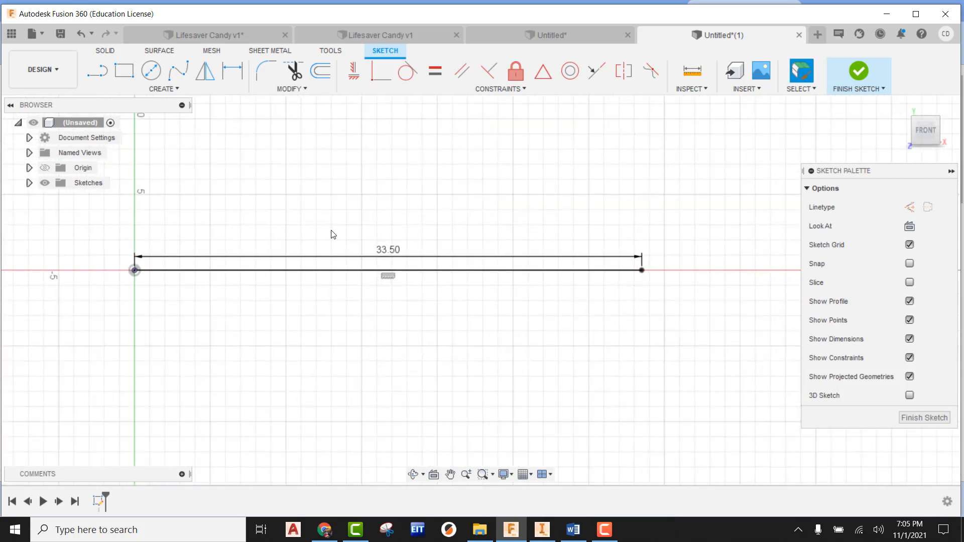
middle_click_drag(333, 235, 340, 283)
left_click(178, 71)
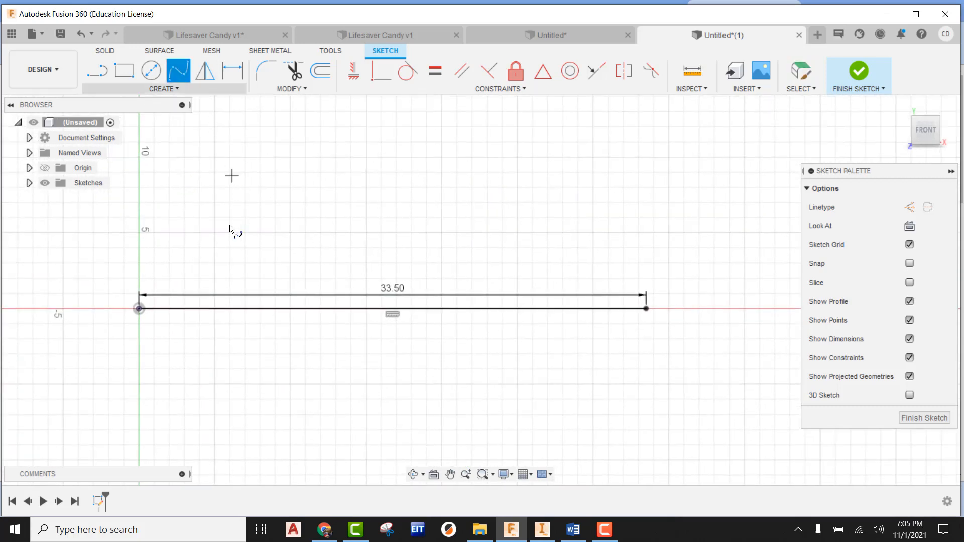
left_click(139, 308)
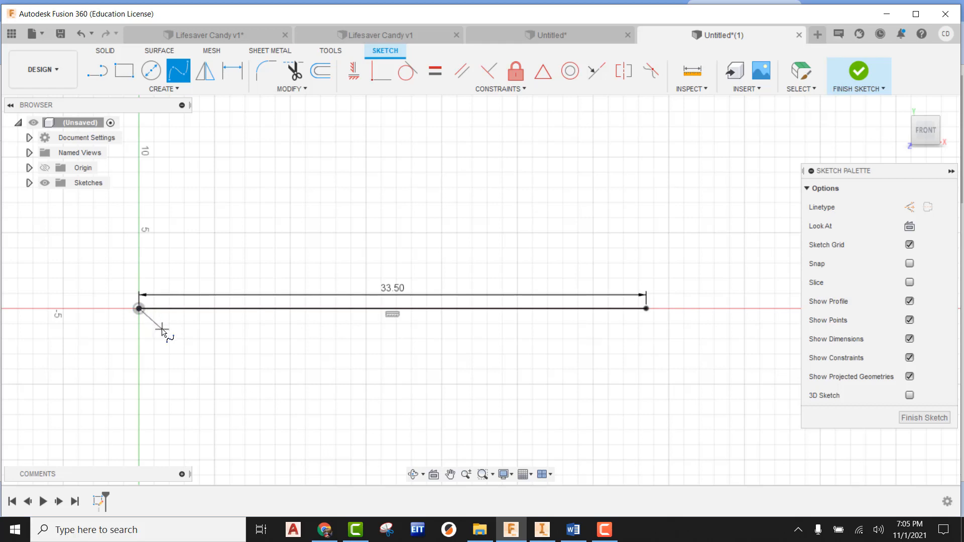
left_click(162, 326)
left_click(214, 337)
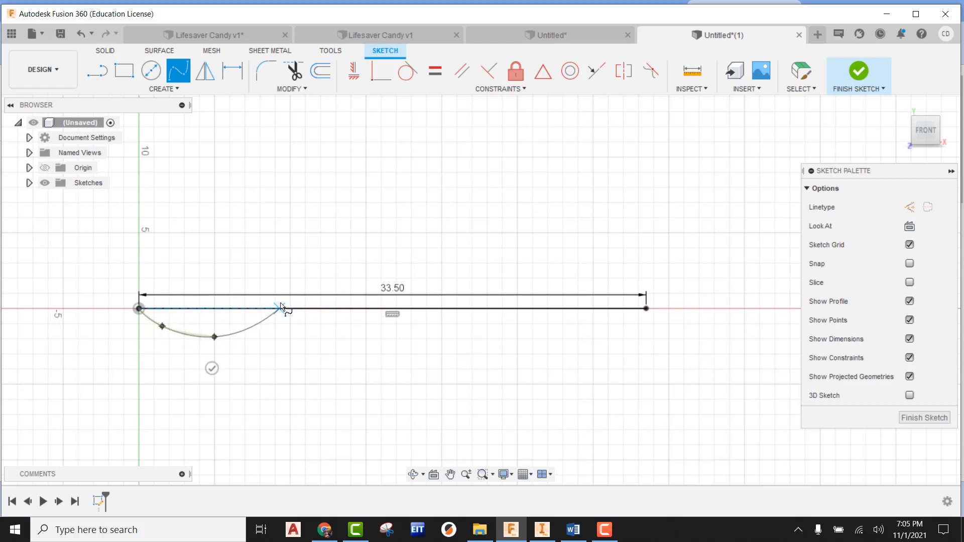
left_click(298, 300)
left_click(373, 270)
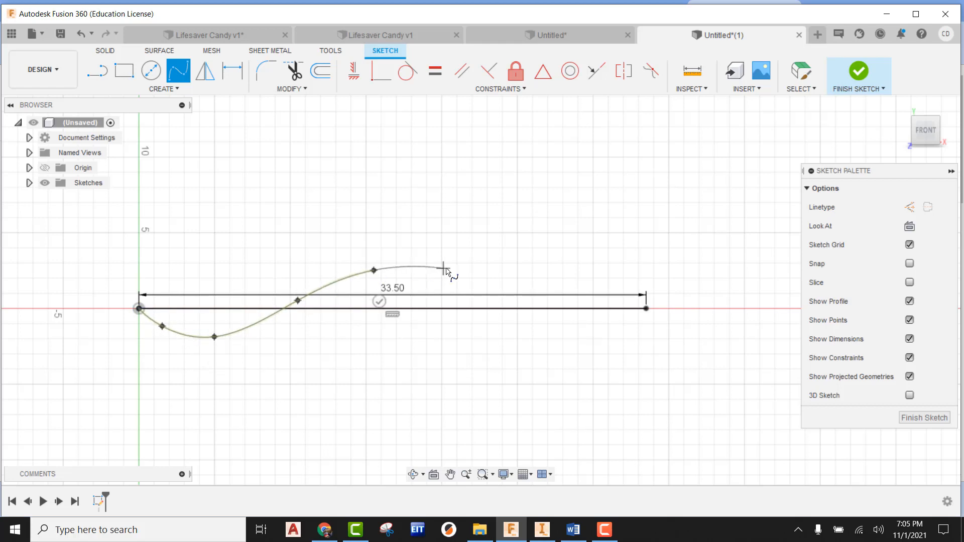
left_click(449, 270)
left_click(508, 288)
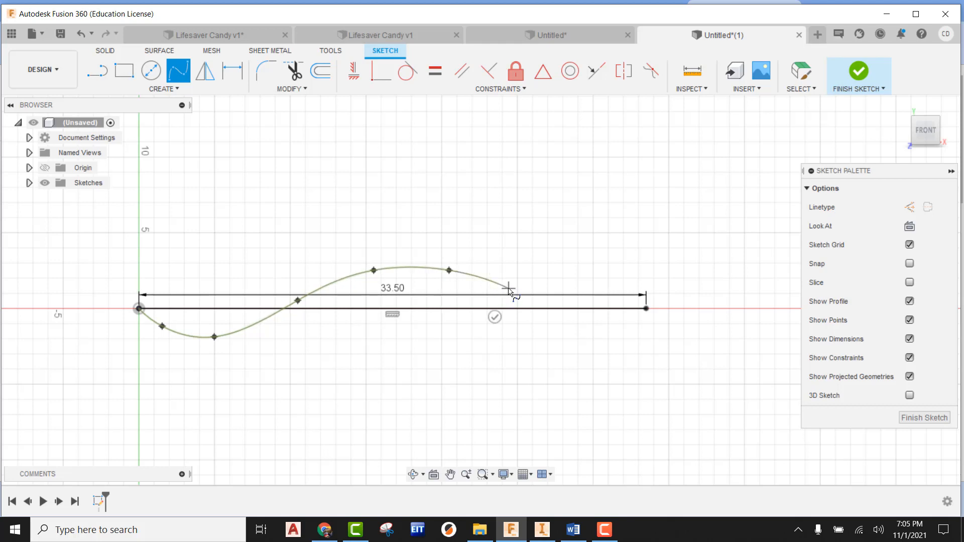
left_click(543, 326)
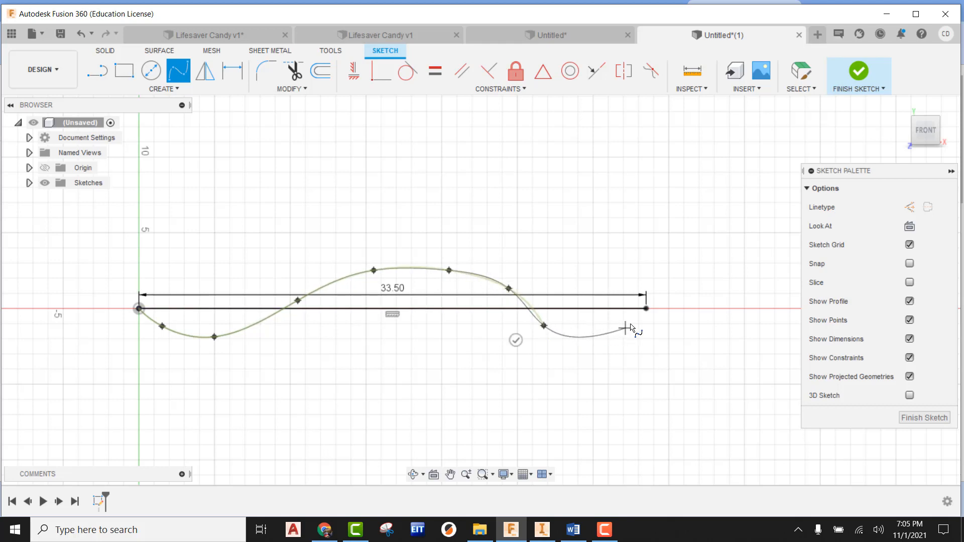
left_click(646, 308)
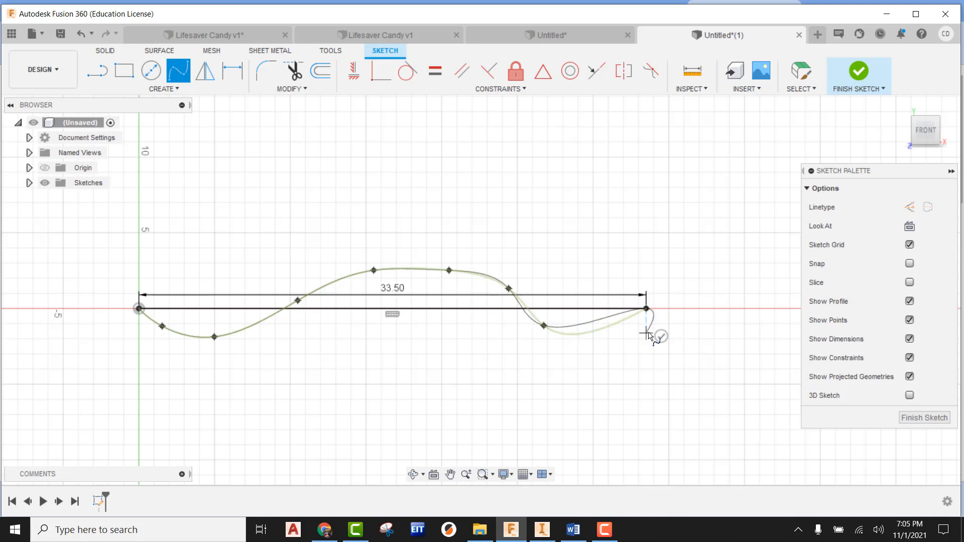
right_click(649, 335)
left_click(700, 334)
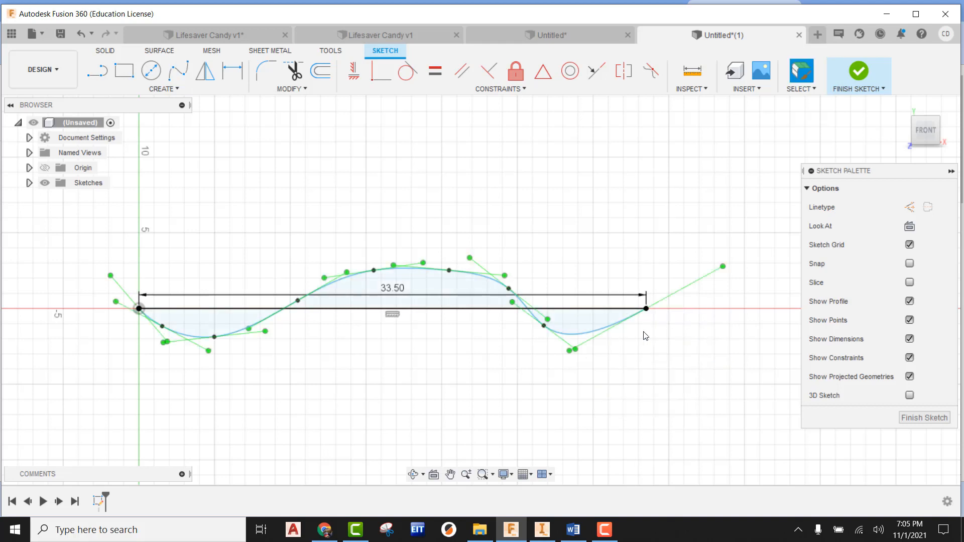
- Compare the wavy spline with the straight line and measure the spline's length
scroll(438, 305, "up", 3)
scroll(451, 321, "down", 3)
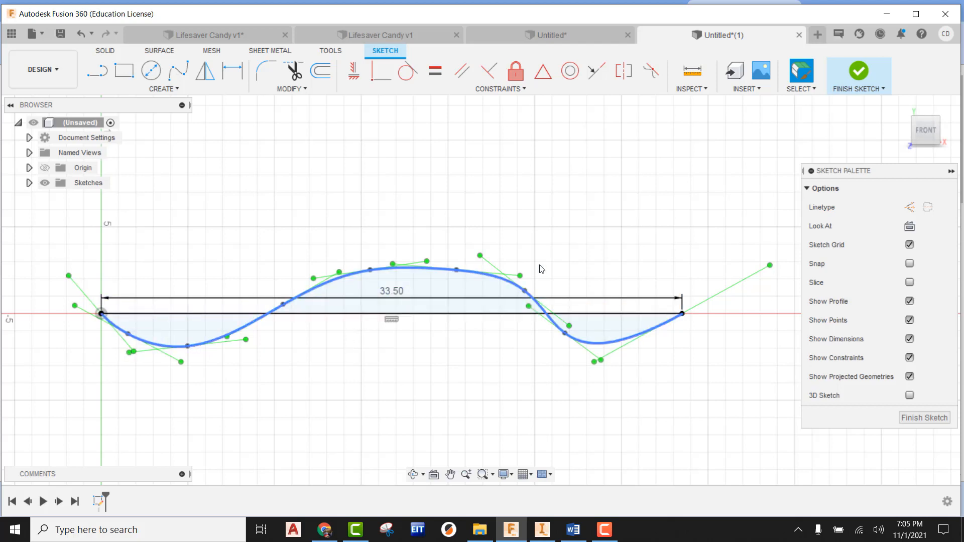
left_click(569, 219)
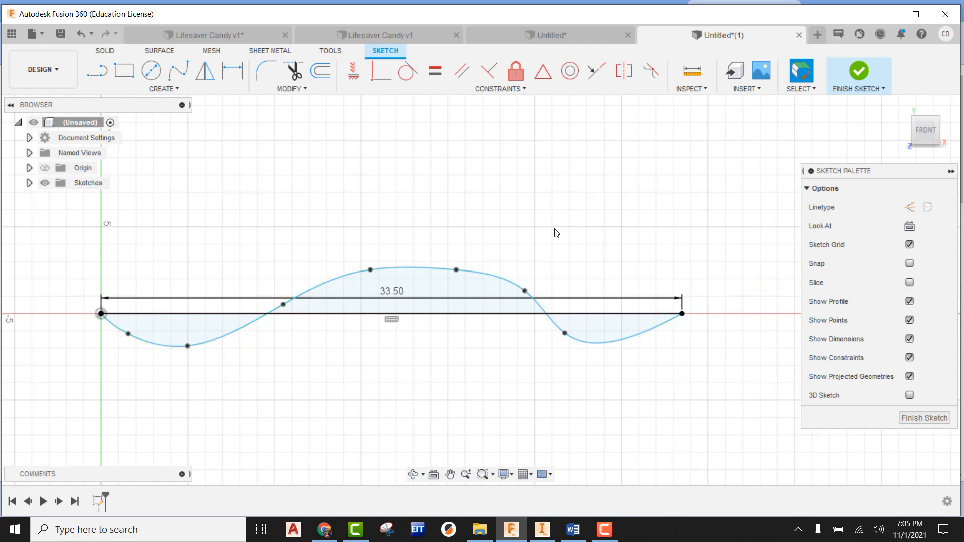
left_click(426, 314)
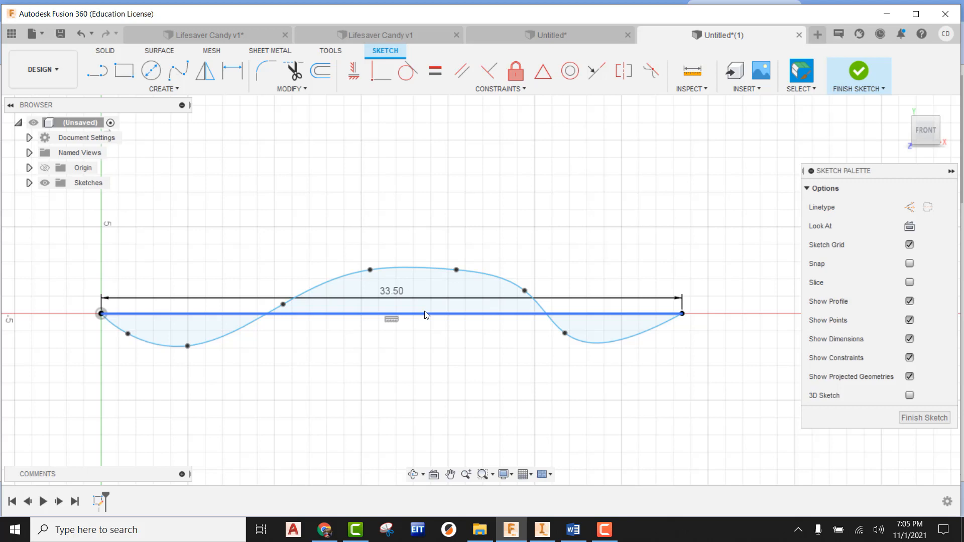
left_click(442, 271)
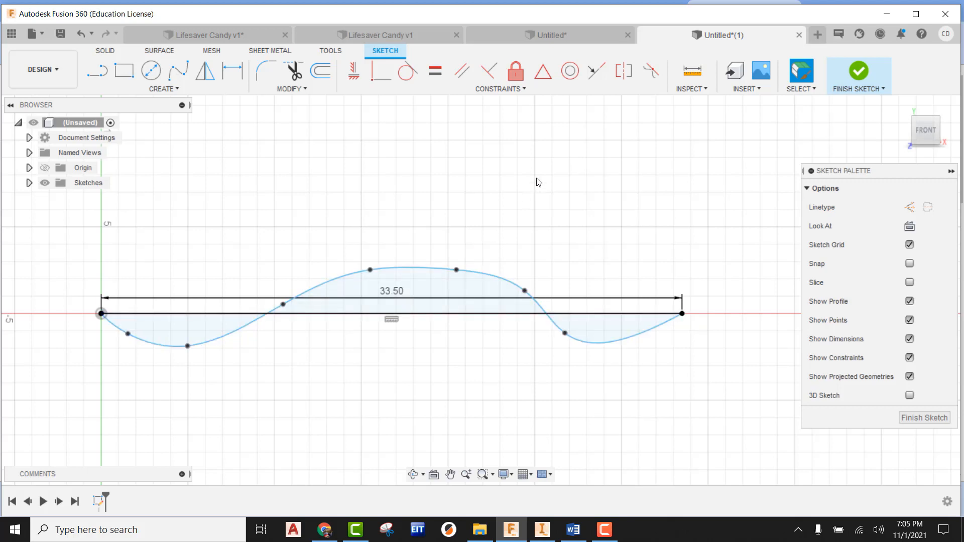
left_click(692, 74)
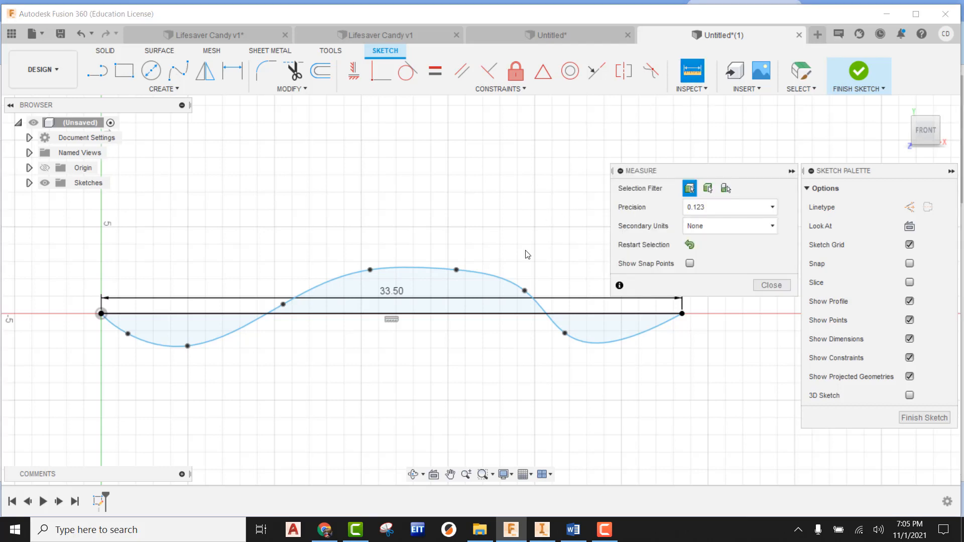
left_click(508, 281)
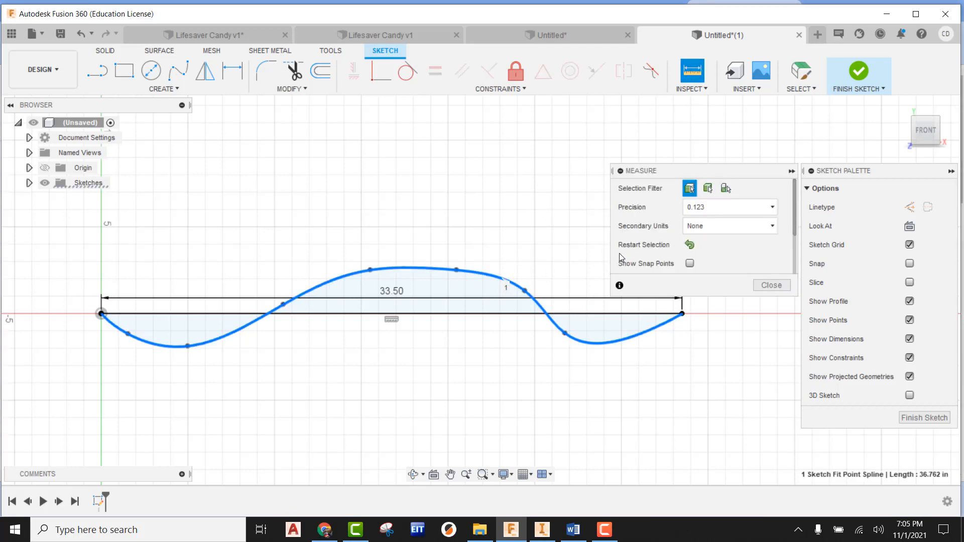
key("Escape")
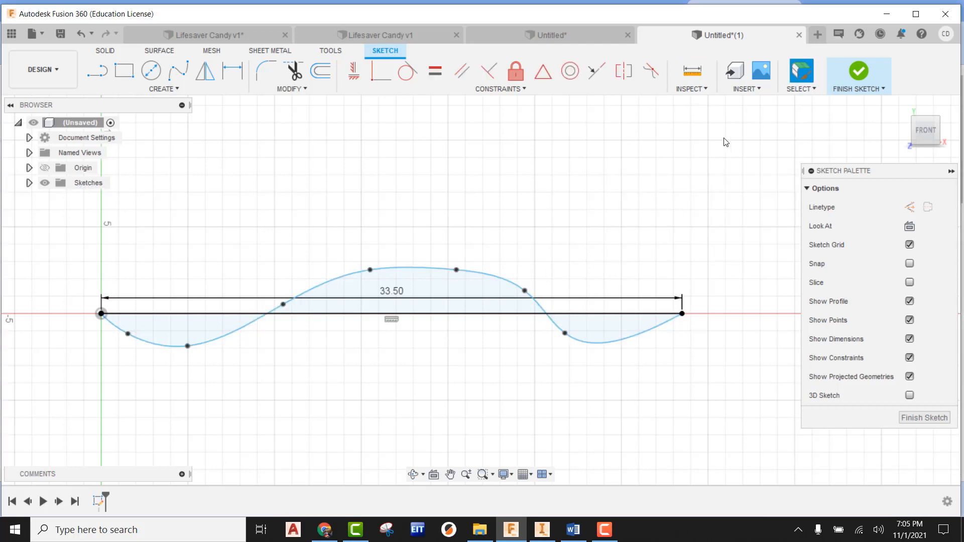
left_click(691, 72)
left_click(511, 281)
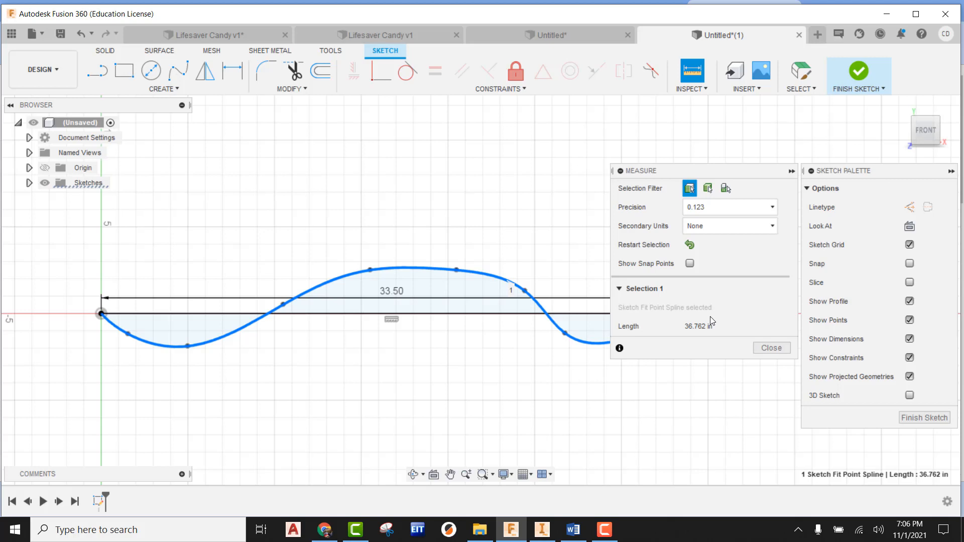
key("Escape")
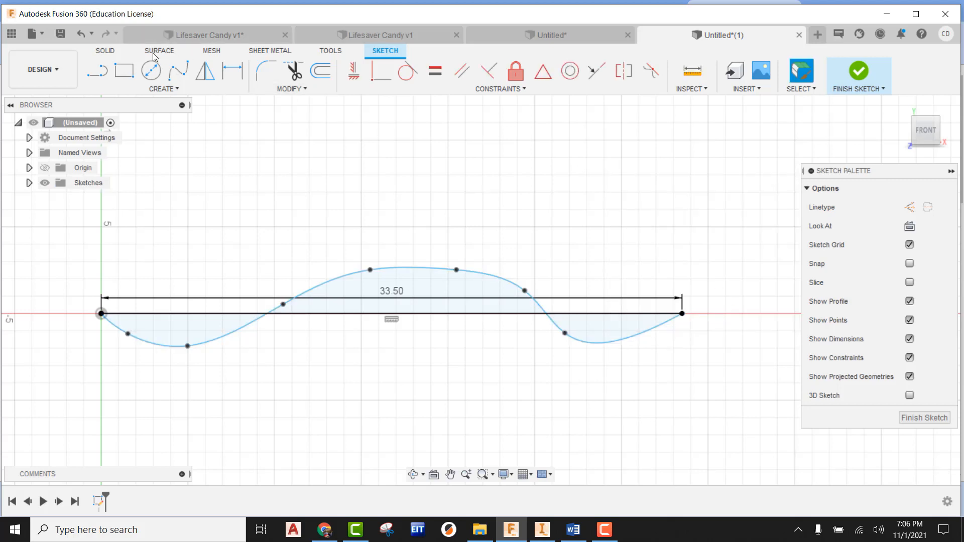
- Draw a circle about 14.34 in in diameter centred on the shared far endpoint of the line and spline
left_click(150, 73)
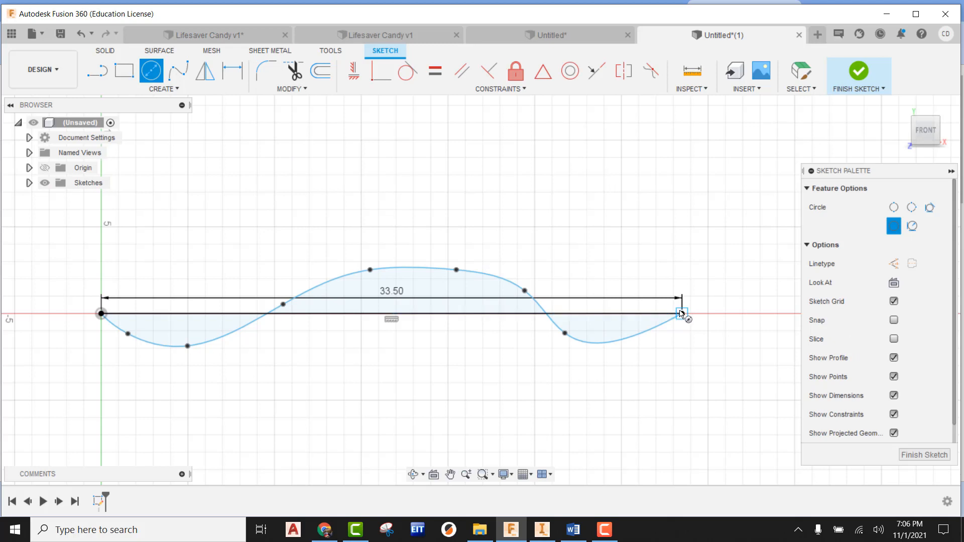
left_click(681, 314)
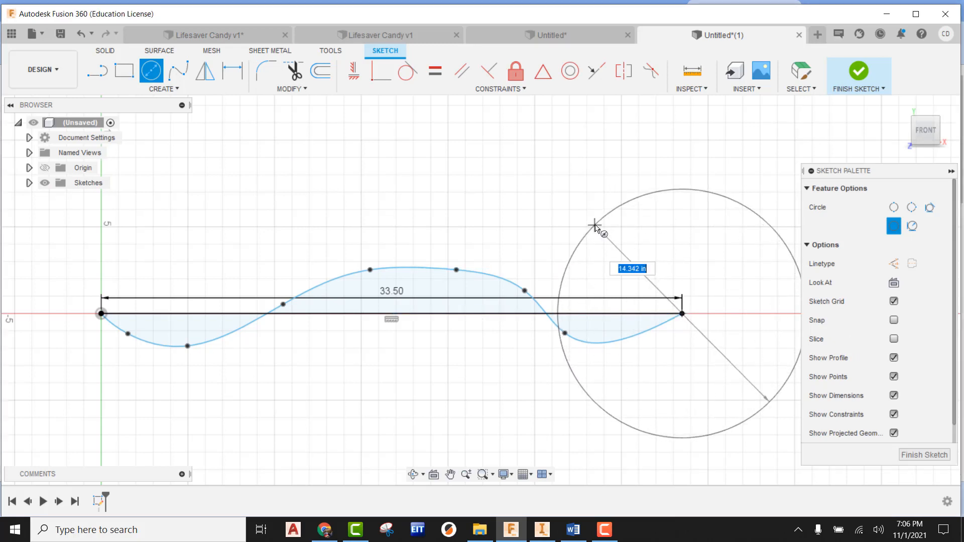
left_click(594, 225)
key("Escape")
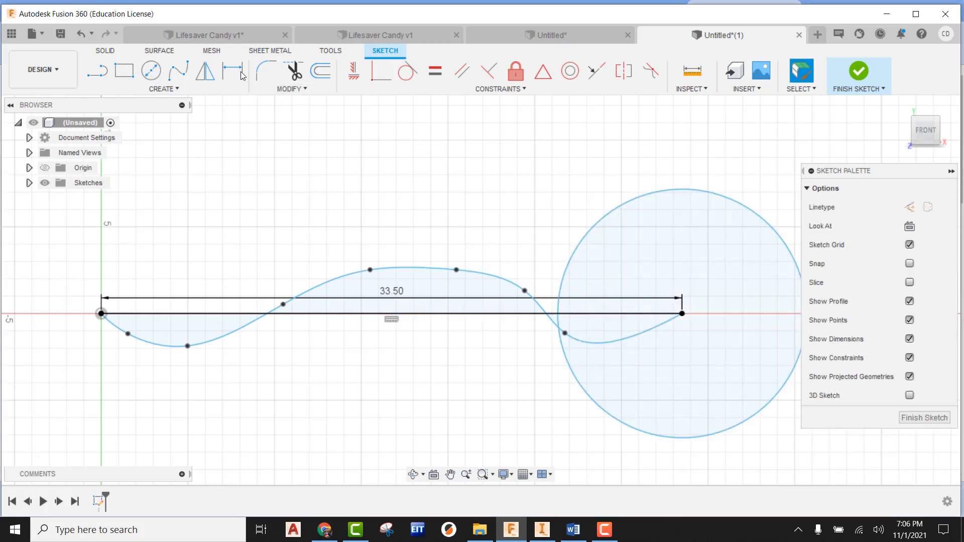
- Dimension the circle's diameter and set it to 6 in
left_click(234, 71)
left_click(635, 203)
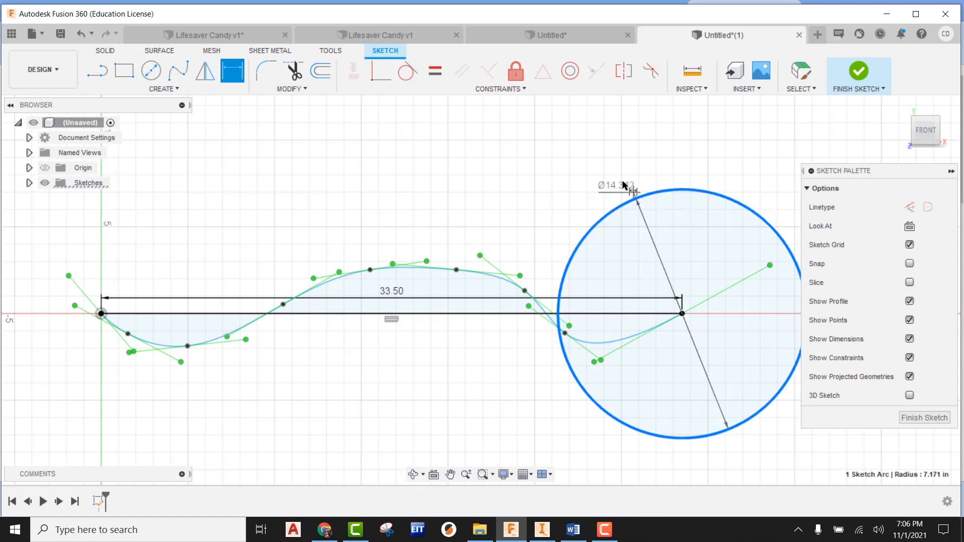
left_click(612, 172)
type("6")
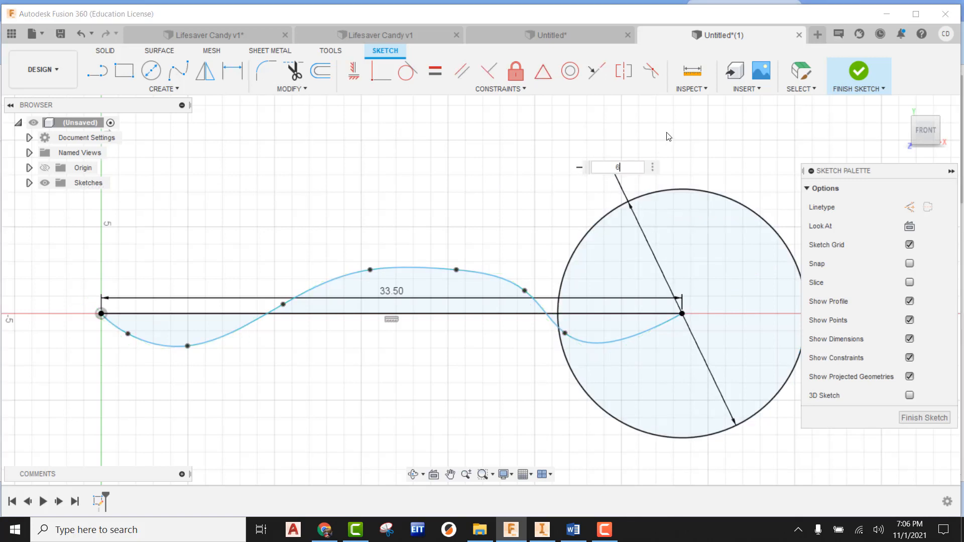
key("Return")
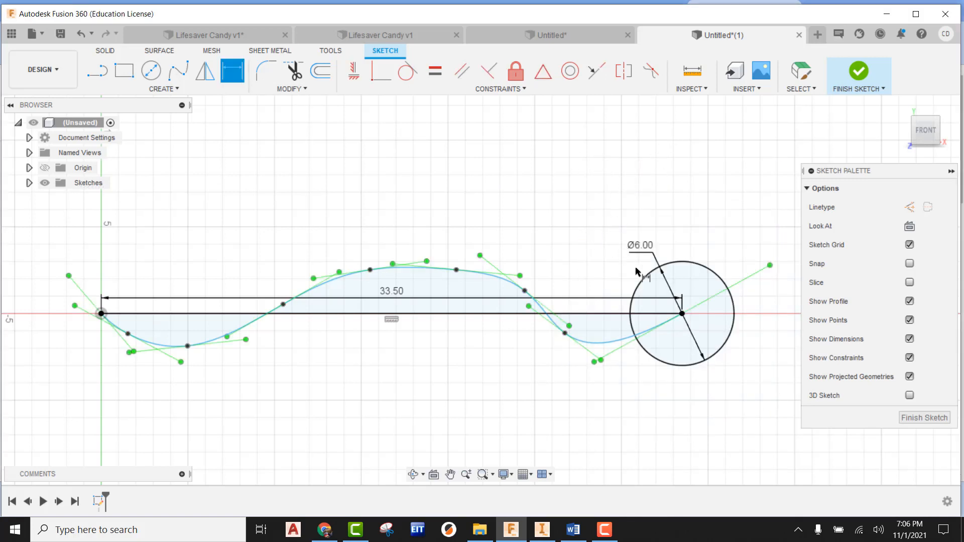
scroll(662, 302, "up", 3)
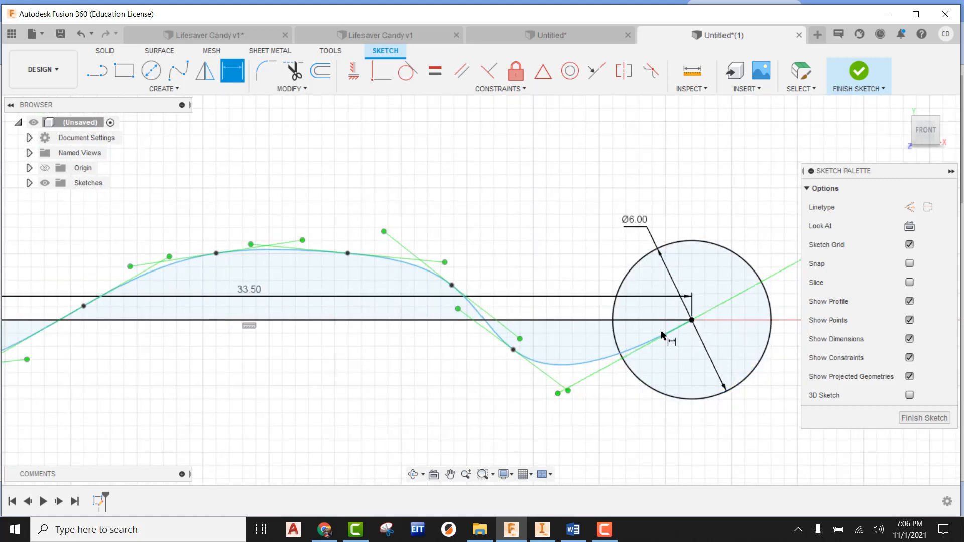
- Trim away the spline's end portion inside the 6 in circle and delete the circle
left_click(294, 71)
left_click(632, 352)
key("Escape")
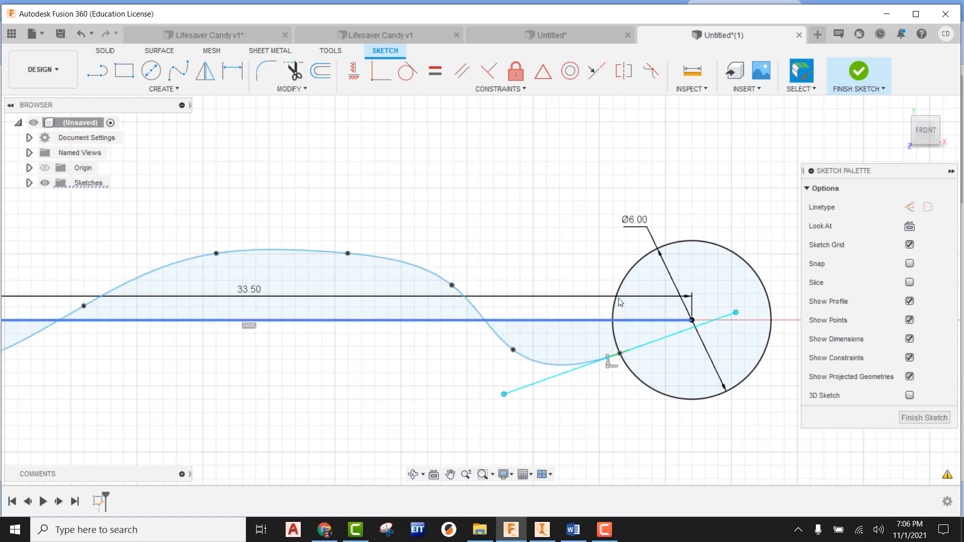
left_click(614, 304)
key("Delete")
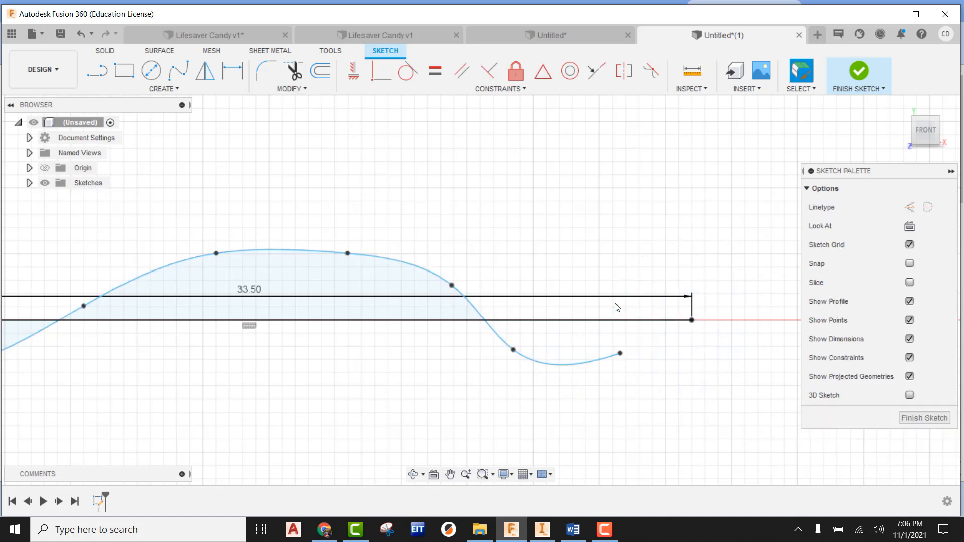
- Measure the length of the trimmed spline
scroll(626, 329, "down", 2)
left_click(691, 71)
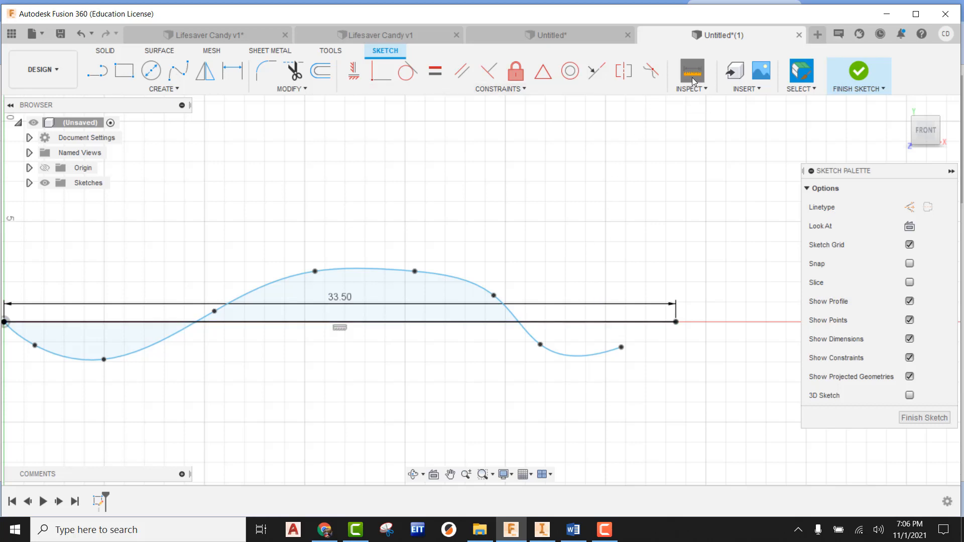
left_click(478, 281)
key("Escape")
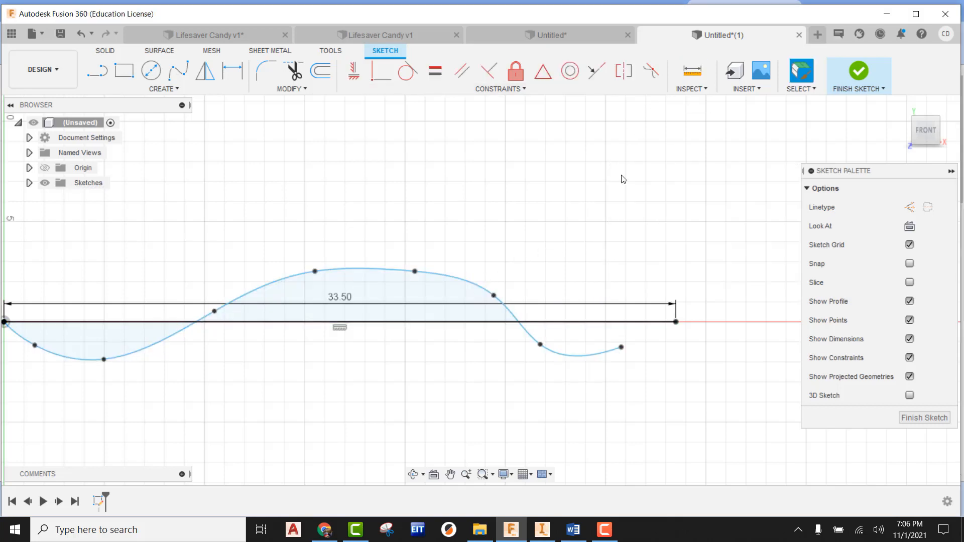
left_click(692, 71)
left_click(476, 288)
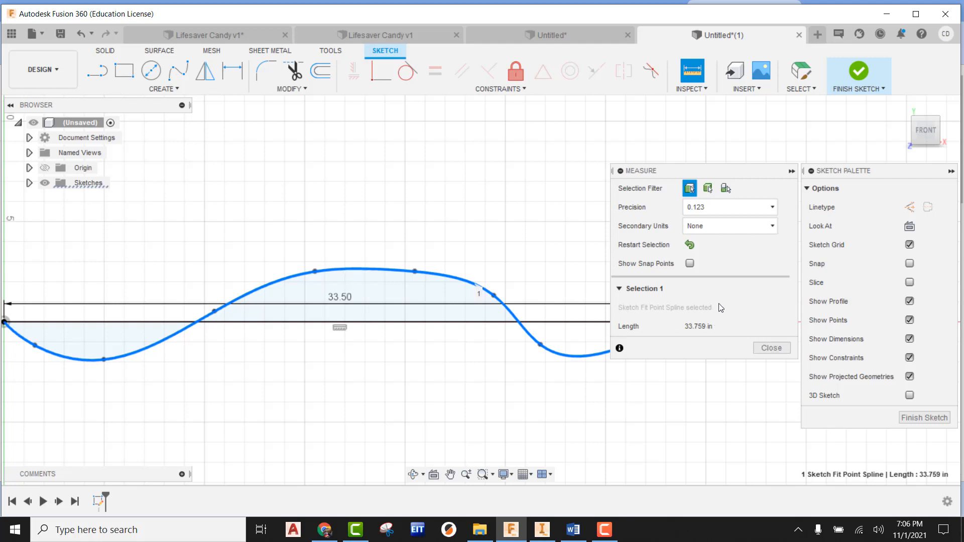
key("Escape")
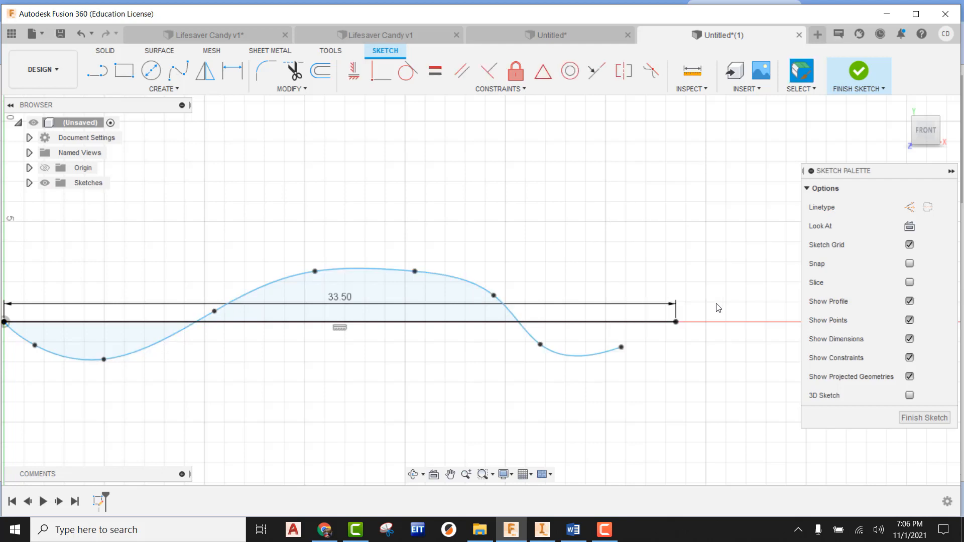
- Delete the straight 33.5 in guide line and finish the sketch
scroll(741, 349, "down", 1)
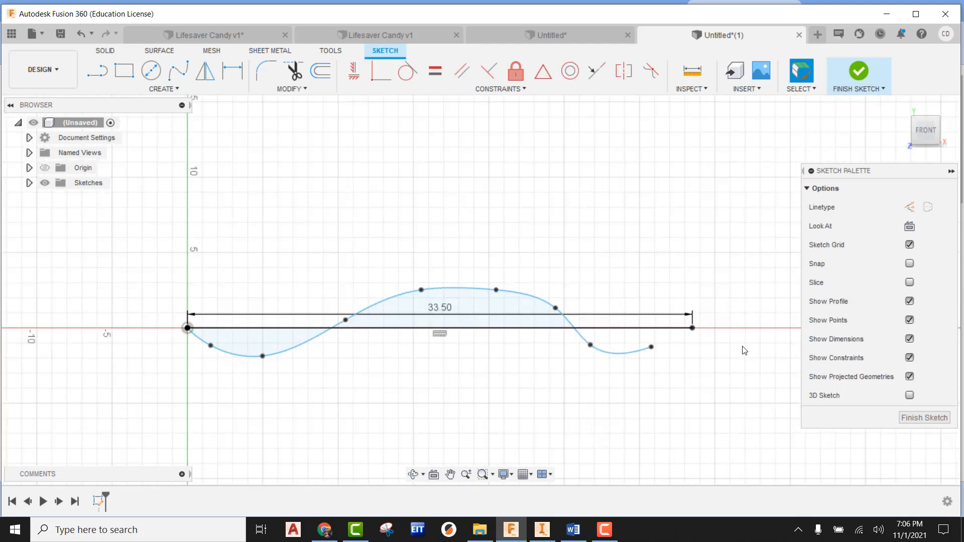
left_click(494, 329)
key("Delete")
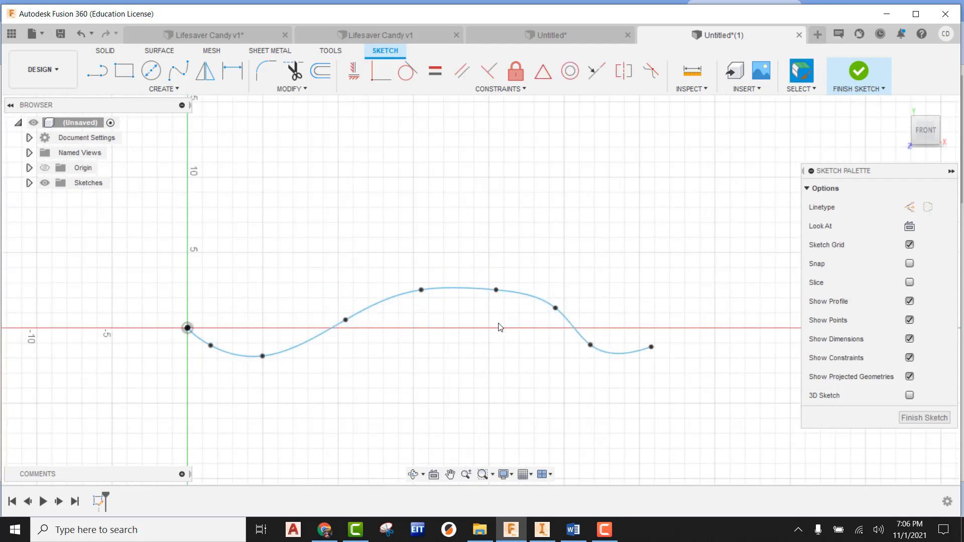
left_click(859, 73)
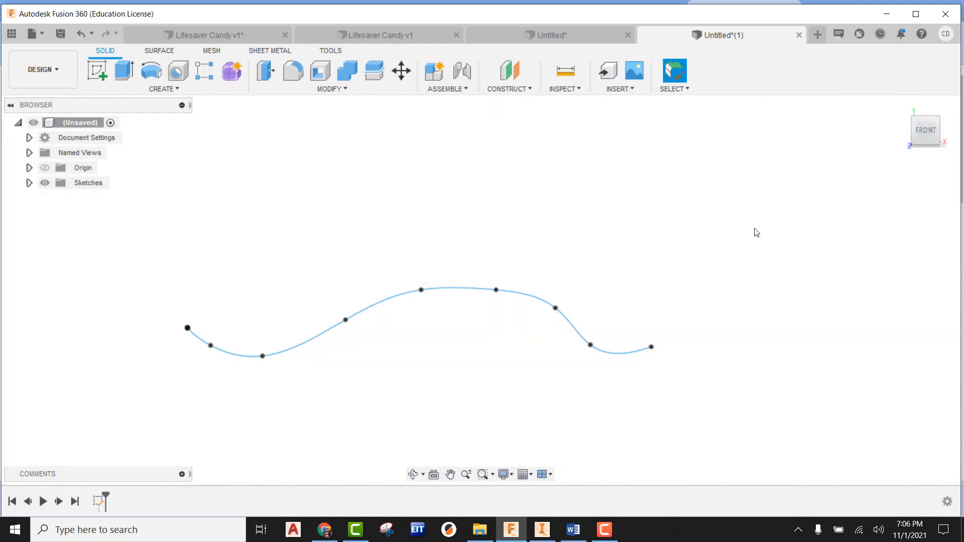
- Construct a Plane Along Path on the spline at its origin end, with a proportional distance of 0
middle_click_drag(564, 314, 615, 347, "shift")
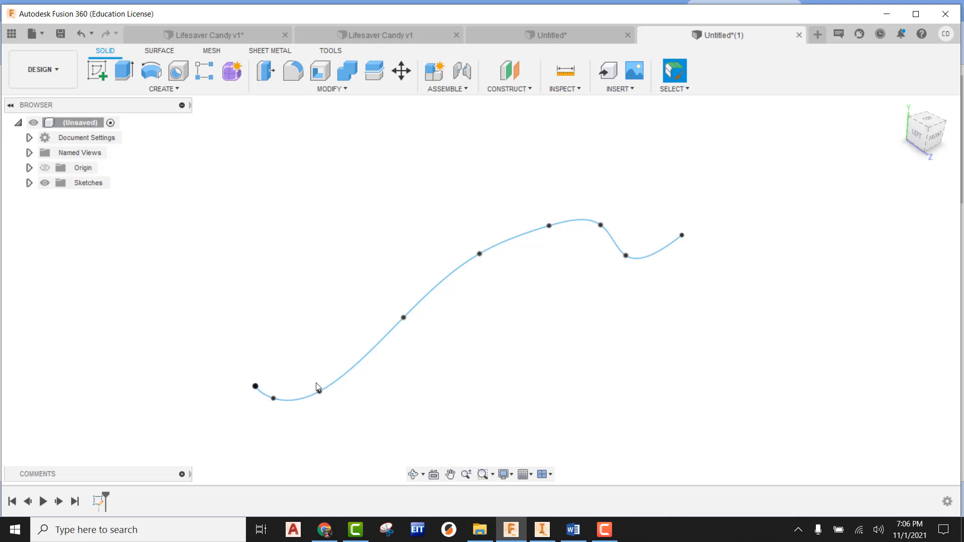
left_click(500, 93)
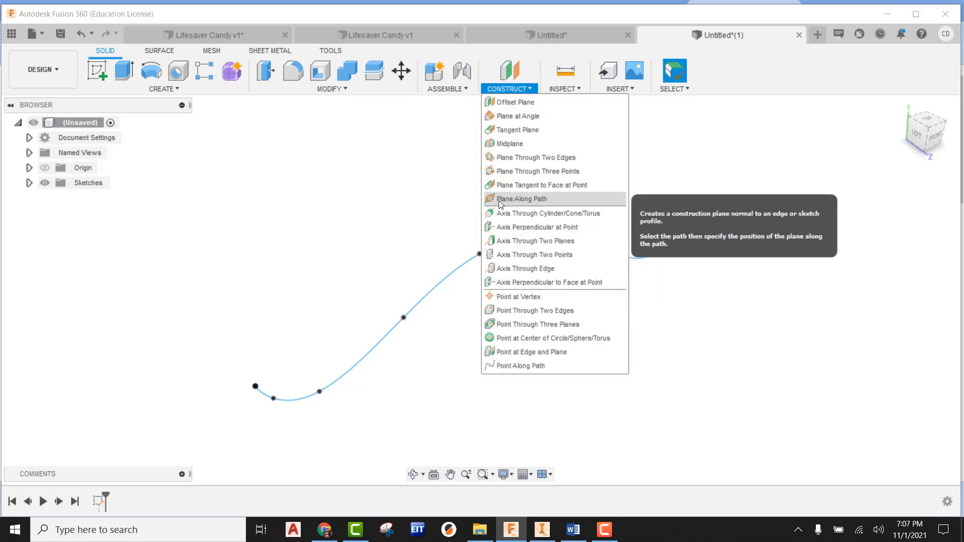
left_click(530, 203)
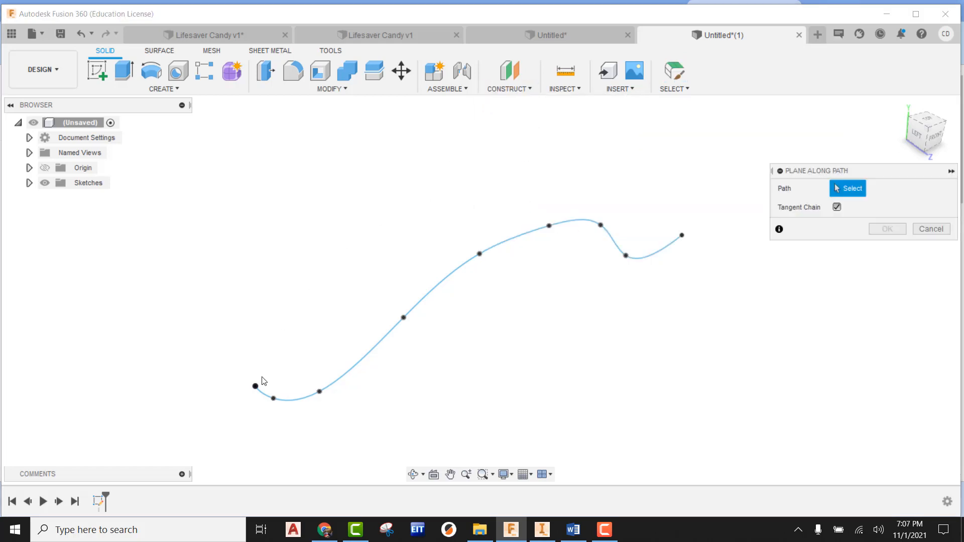
scroll(258, 408, "up", 3)
scroll(258, 408, "up", 2)
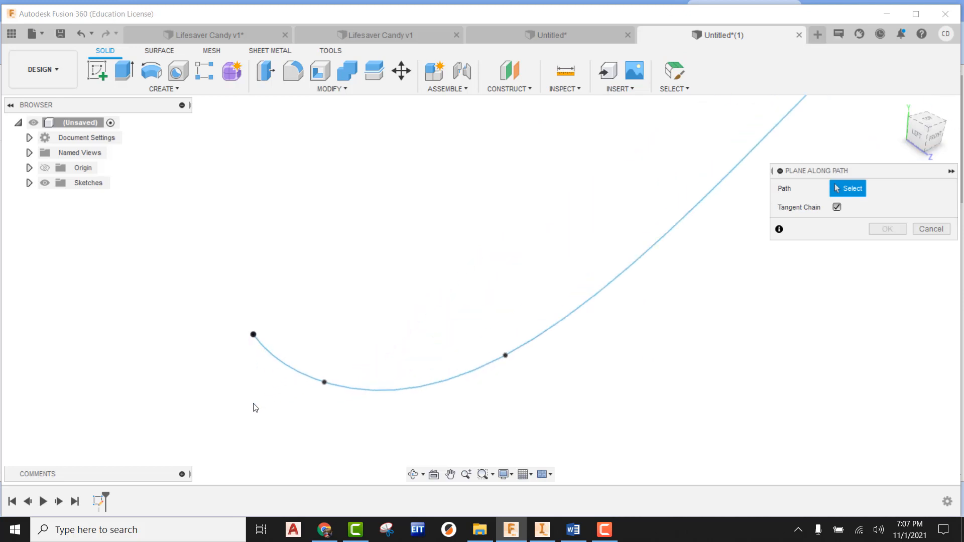
left_click(260, 346)
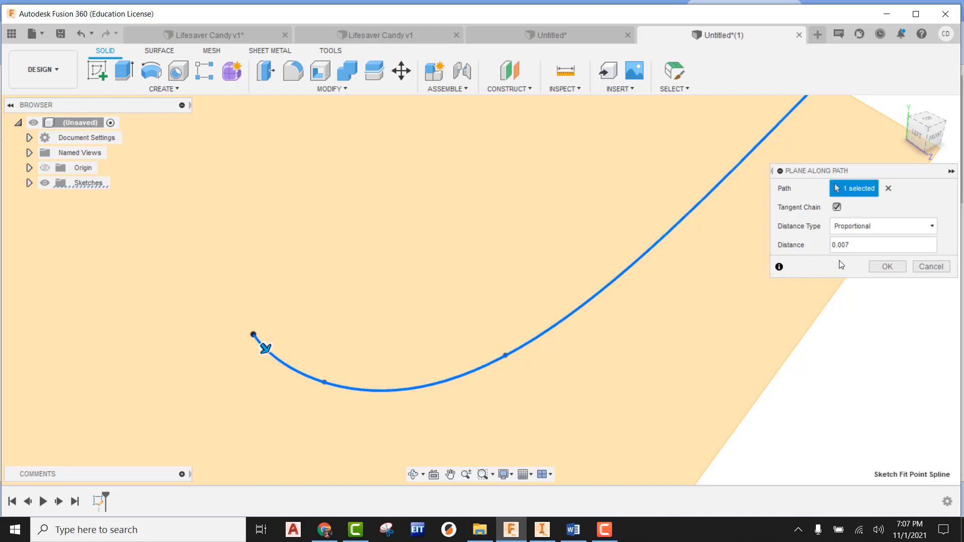
left_click(853, 245)
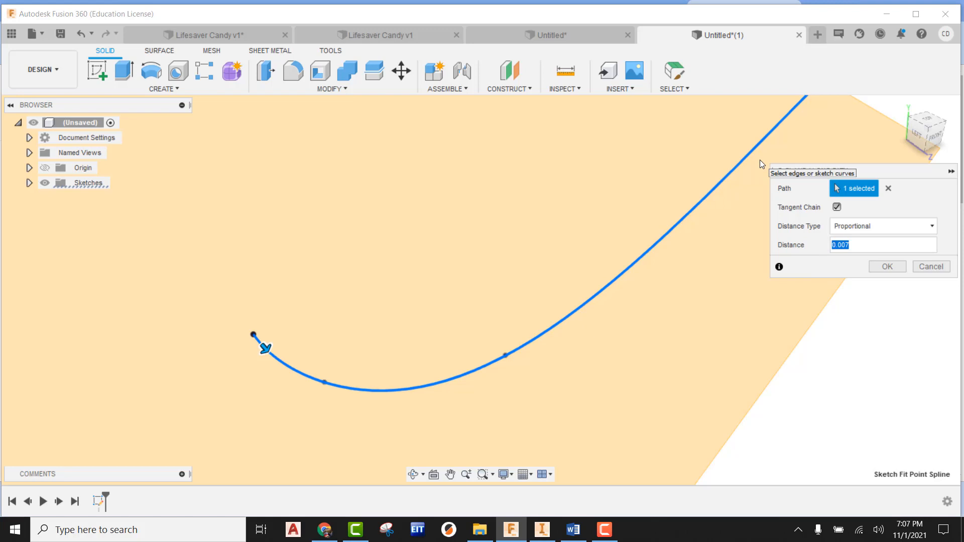
type("0")
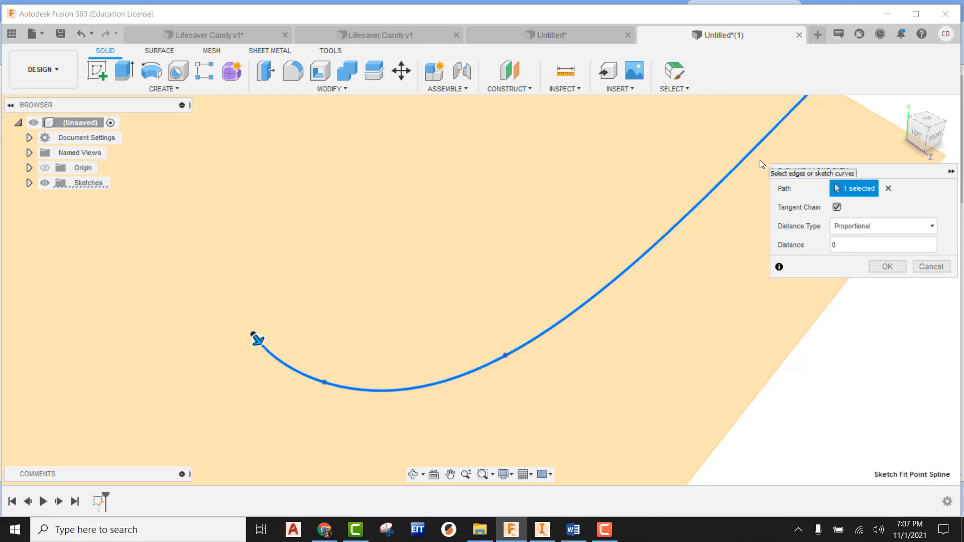
scroll(382, 301, "down", 5)
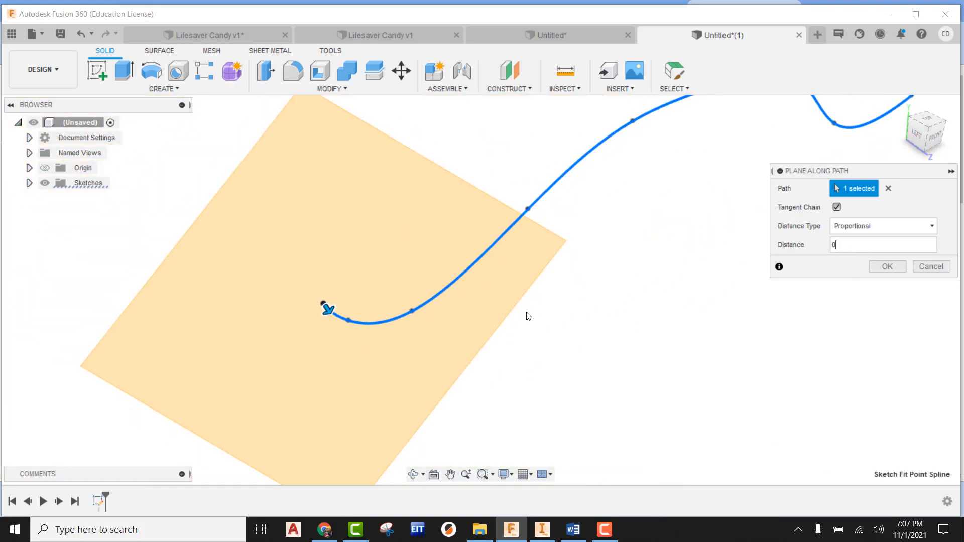
middle_click_drag(528, 316, 592, 348, "shift")
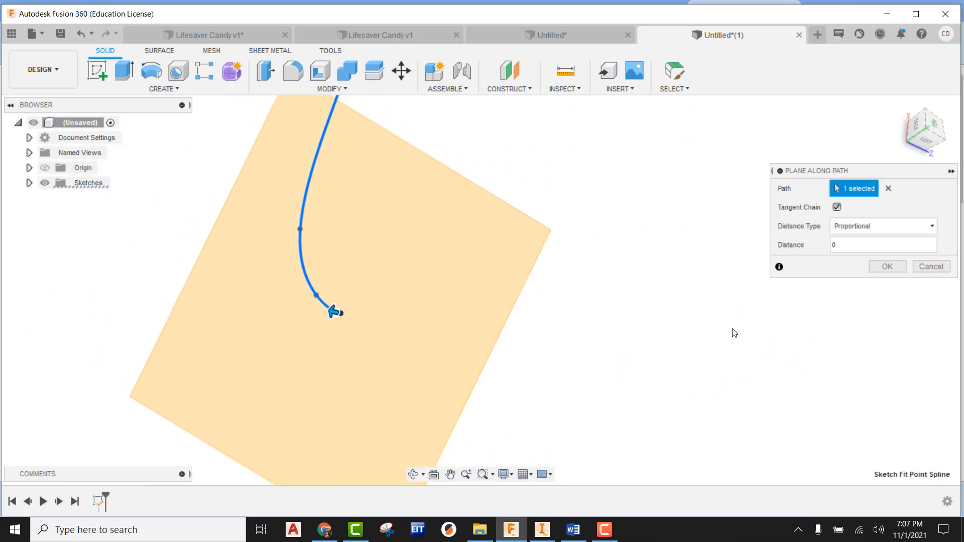
left_click(887, 267)
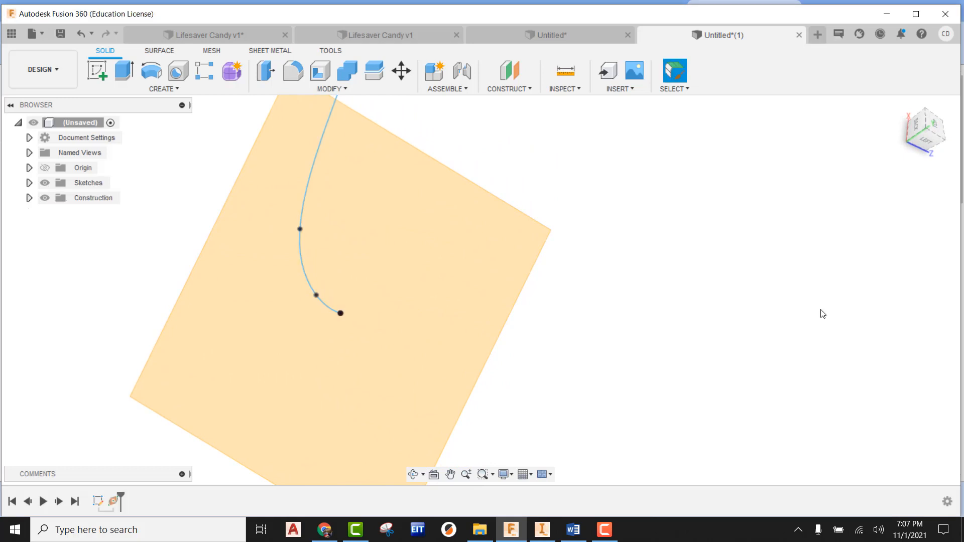
- Sketch a 0.158 in diameter circle centred on the spline's start point on the new plane, and finish the sketch
scroll(585, 355, "down", 2)
left_click(95, 66)
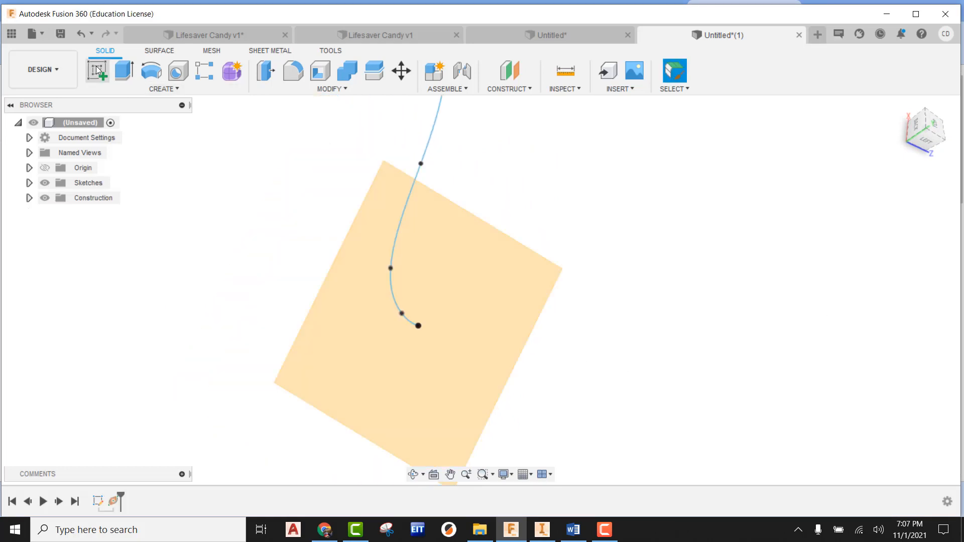
left_click(432, 196)
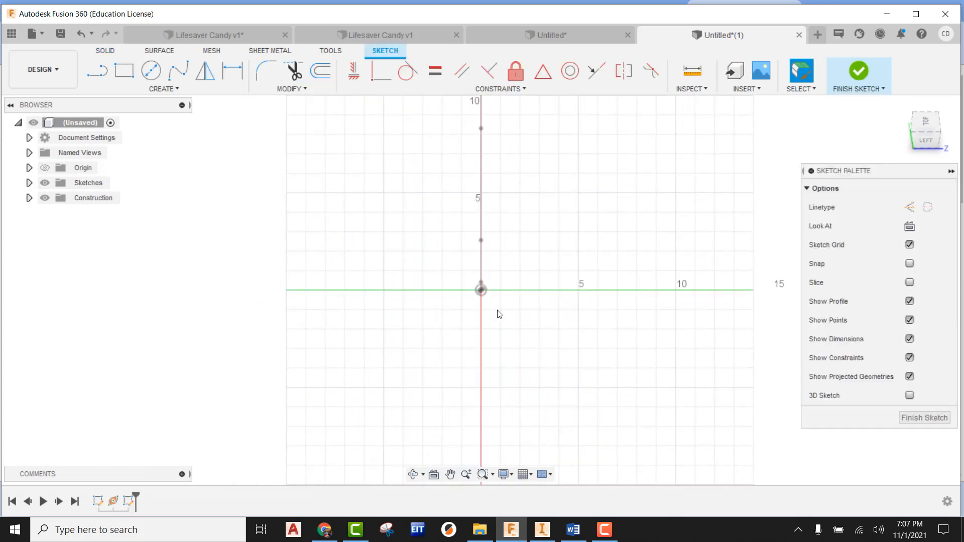
left_click(151, 70)
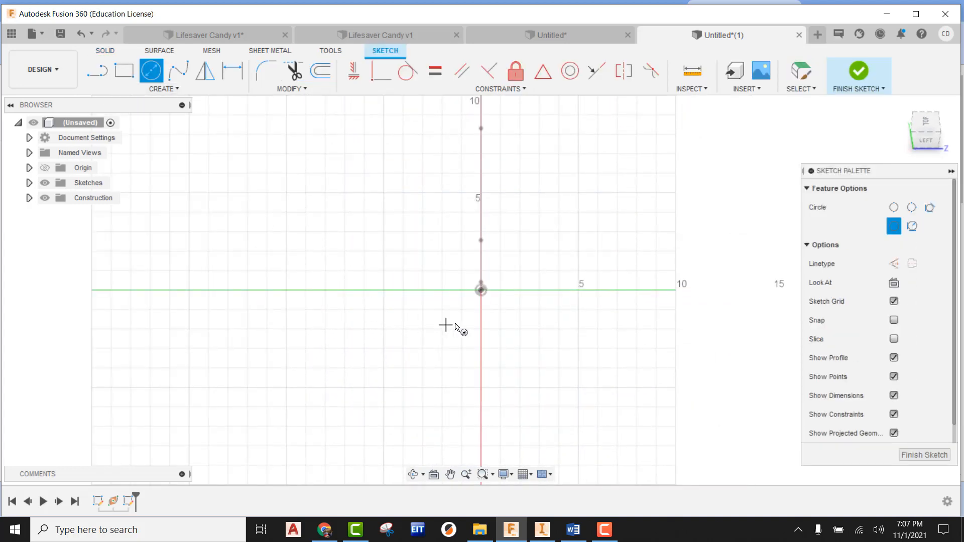
scroll(446, 326, "up", 3)
left_click(491, 270)
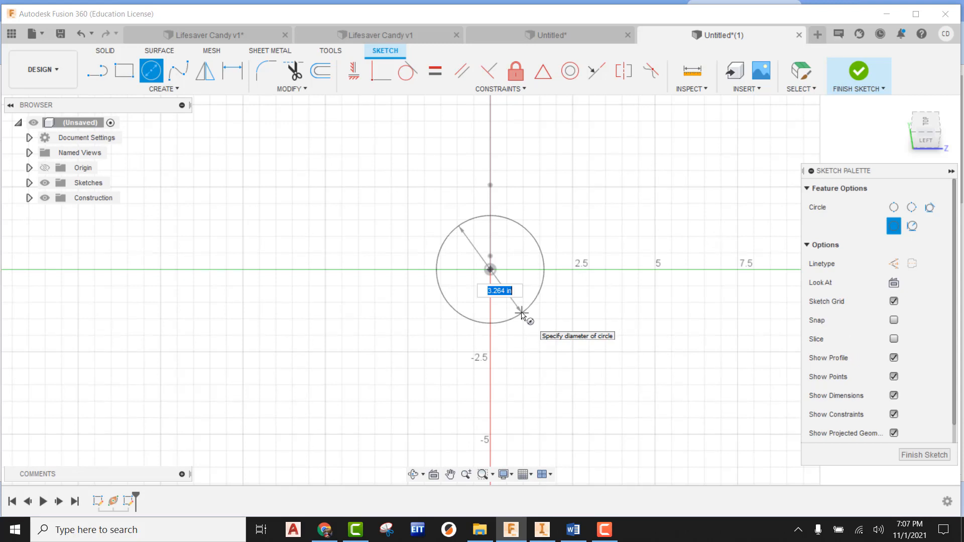
type(".158")
key("Return")
key("Escape")
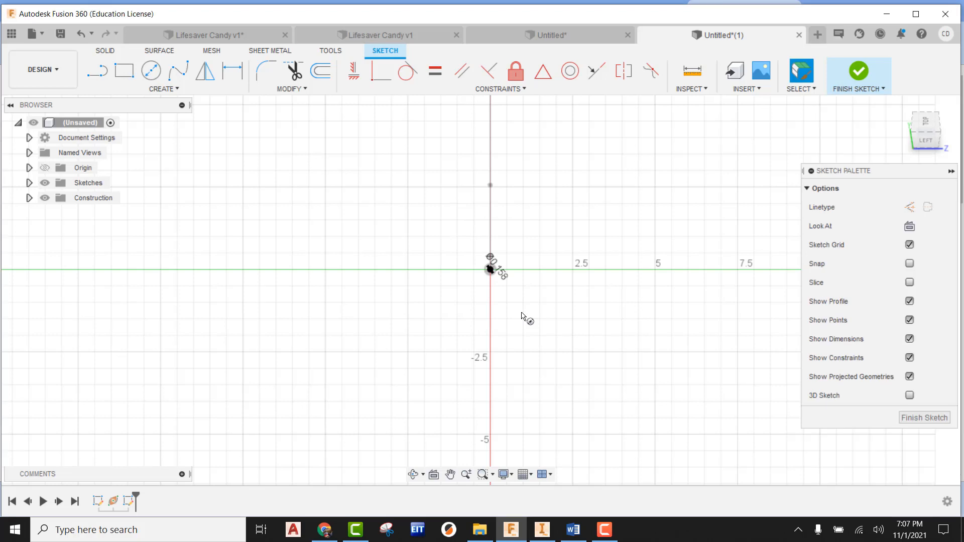
left_click(858, 76)
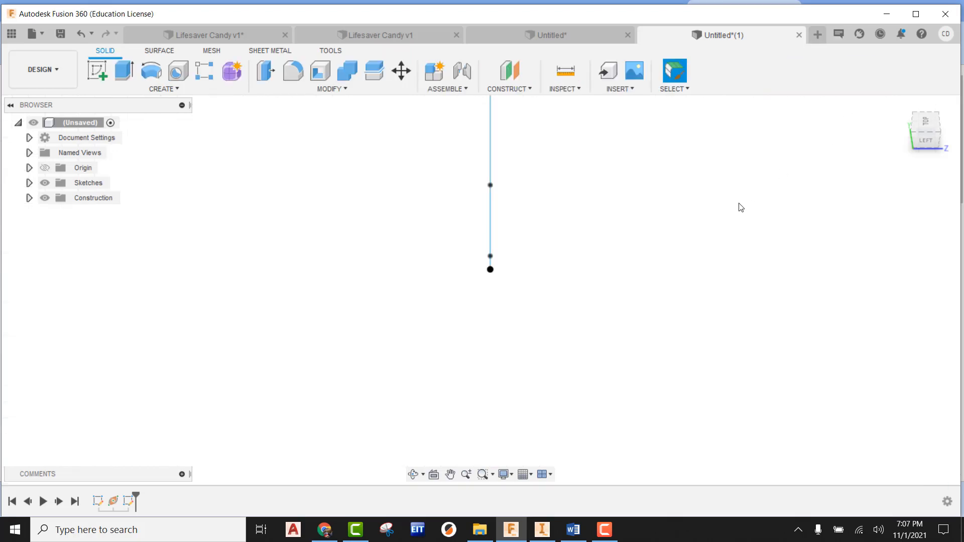
- Sweep the circle profile along the full wavy spline as a new body, with single path and perpendicular orientation
mouse_move(633, 253)
middle_mouse_down("shift")
mouse_move(563, 226)
mouse_move(239, 174)
mouse_move(437, 189)
middle_mouse_up("shift")
scroll(426, 189, "up", 4)
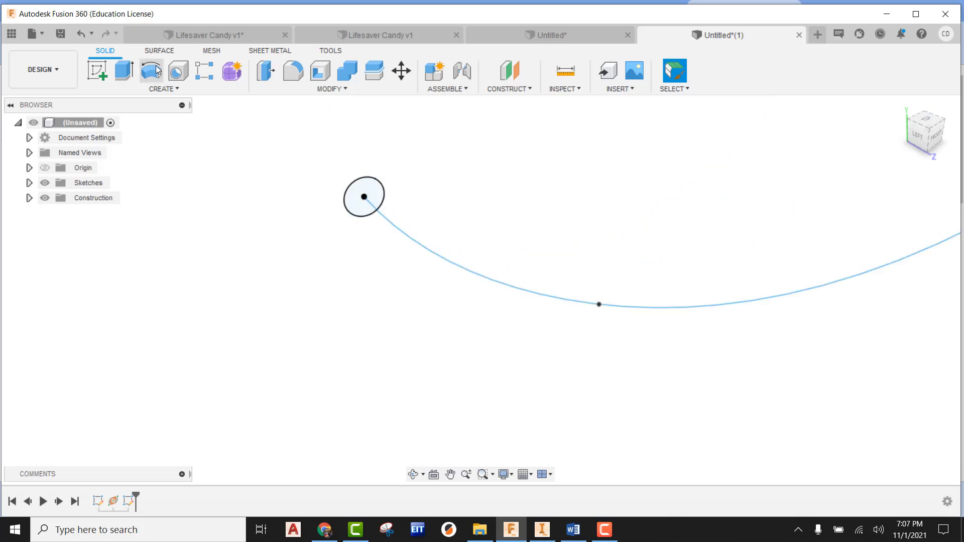
left_click(161, 89)
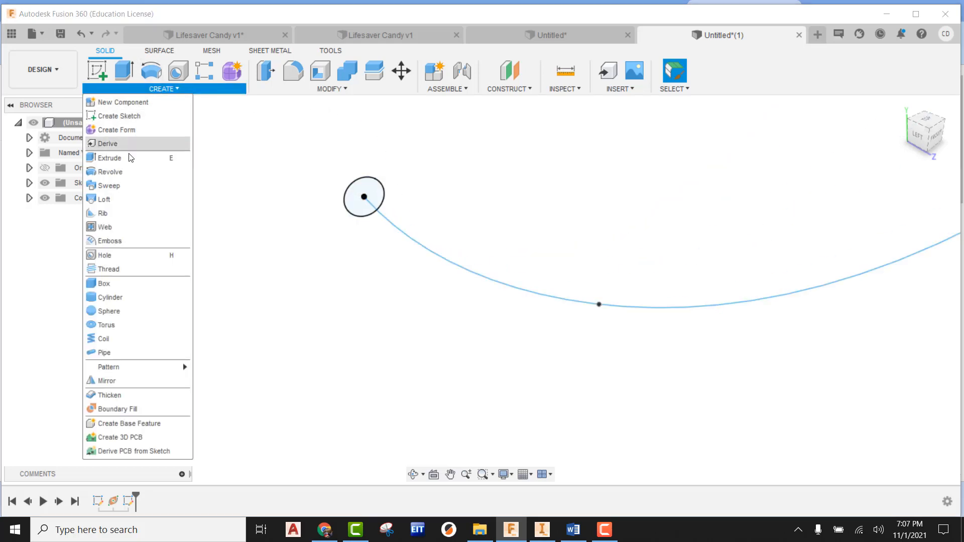
left_click(117, 187)
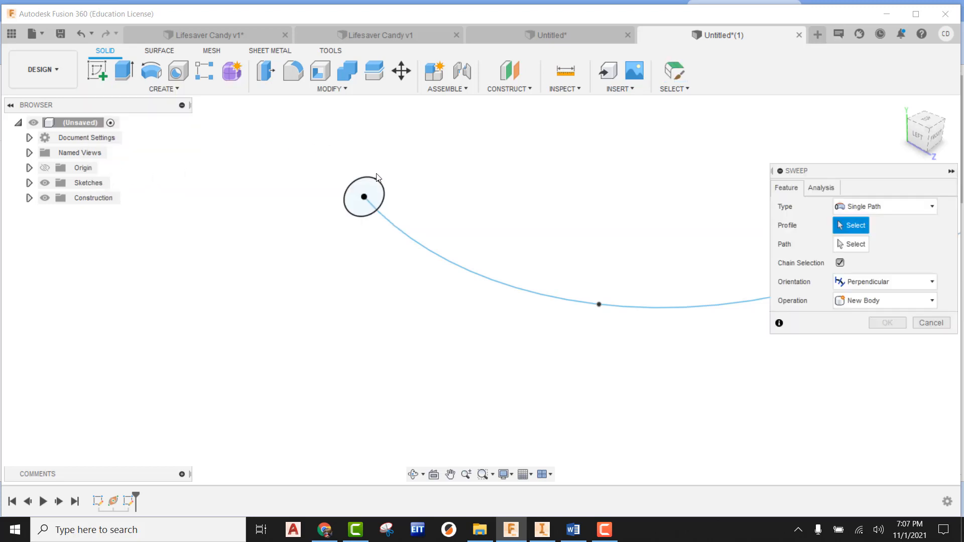
left_click(370, 190)
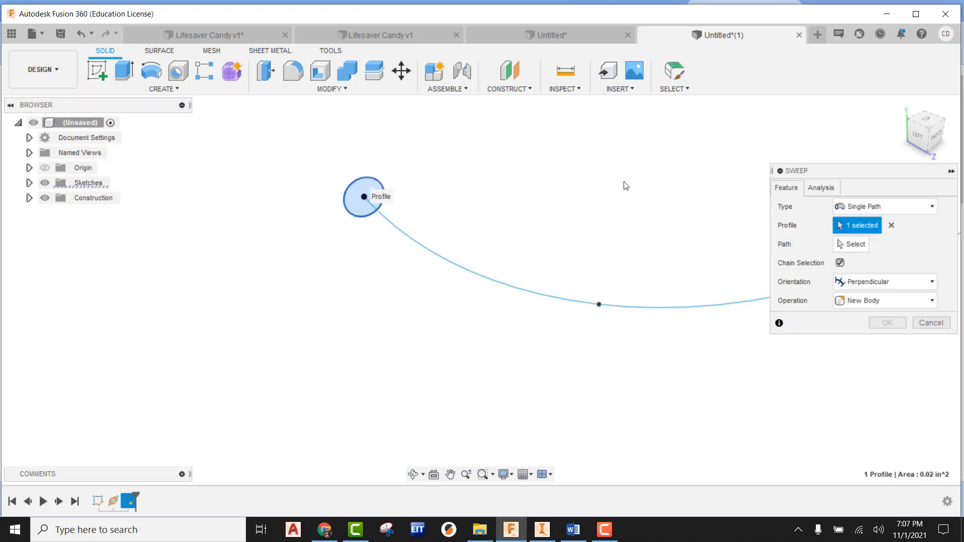
left_click(853, 244)
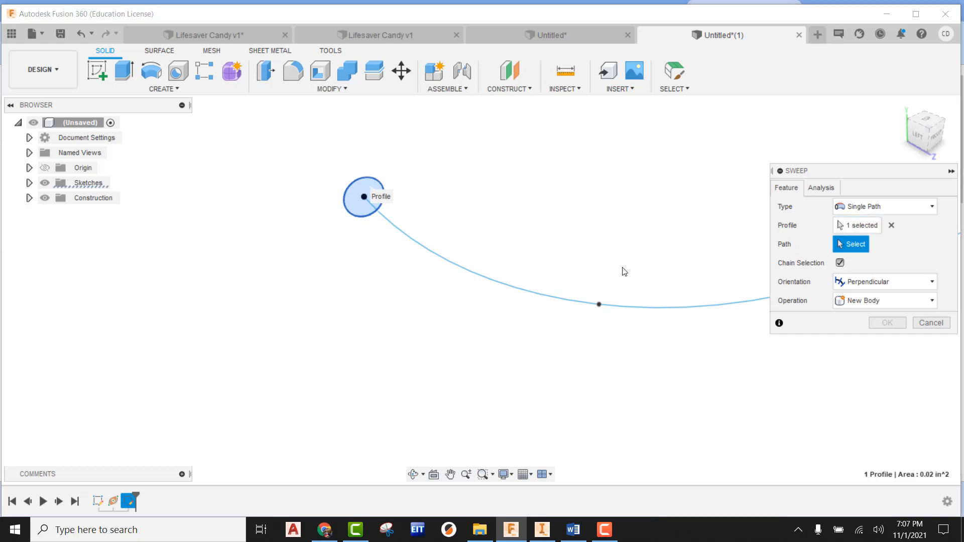
left_click(447, 265)
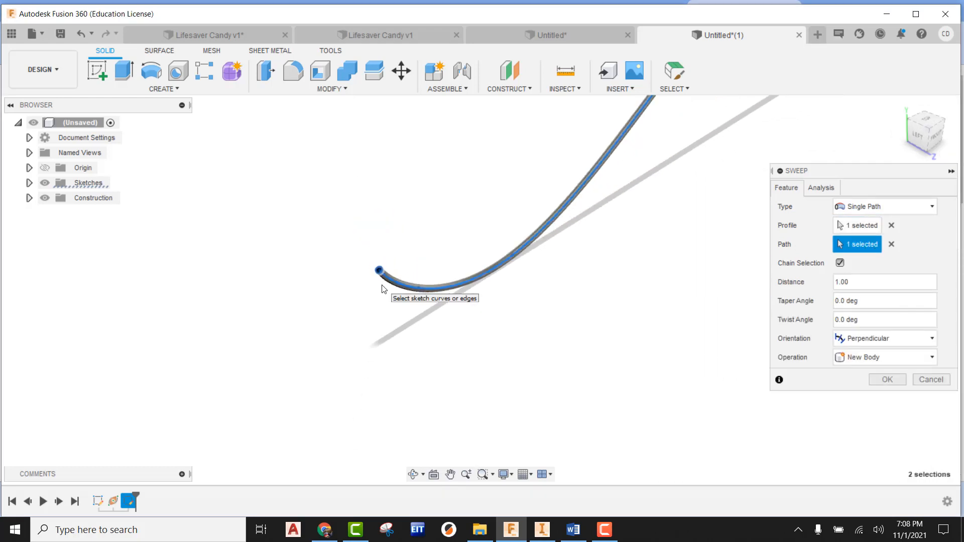
scroll(382, 285, "down", 3)
middle_click_drag(595, 239, 530, 295)
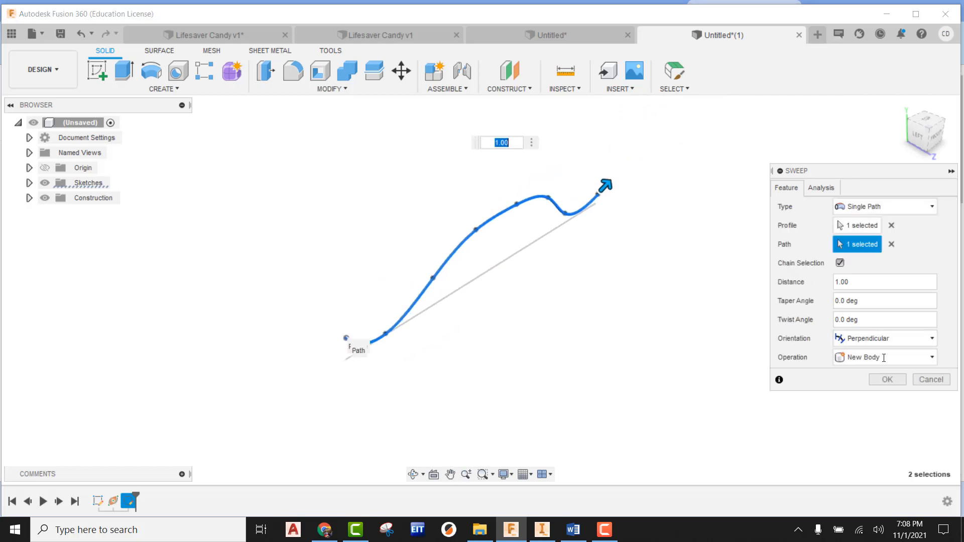
left_click(887, 379)
scroll(547, 255, "up", 5)
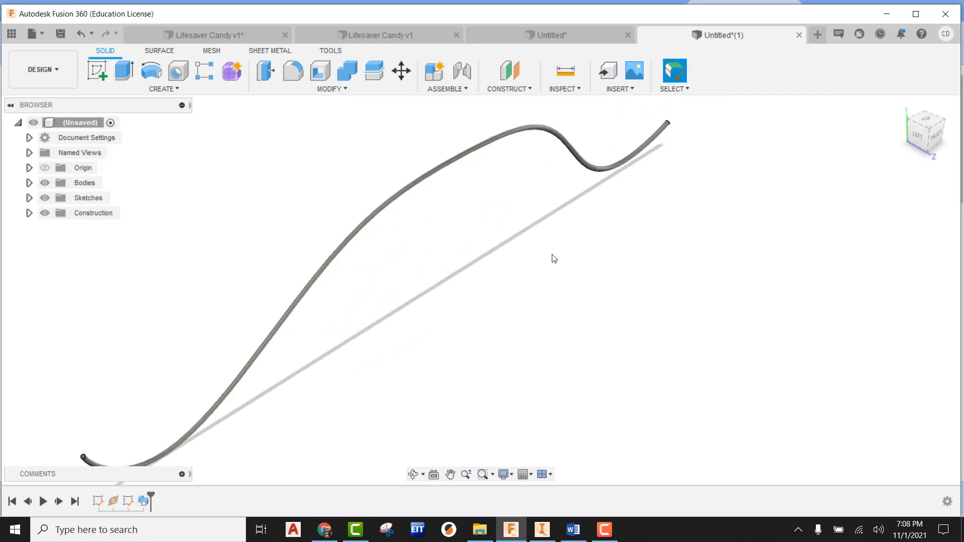
scroll(553, 259, "down", 3)
middle_click_drag(592, 284, 589, 168, "shift")
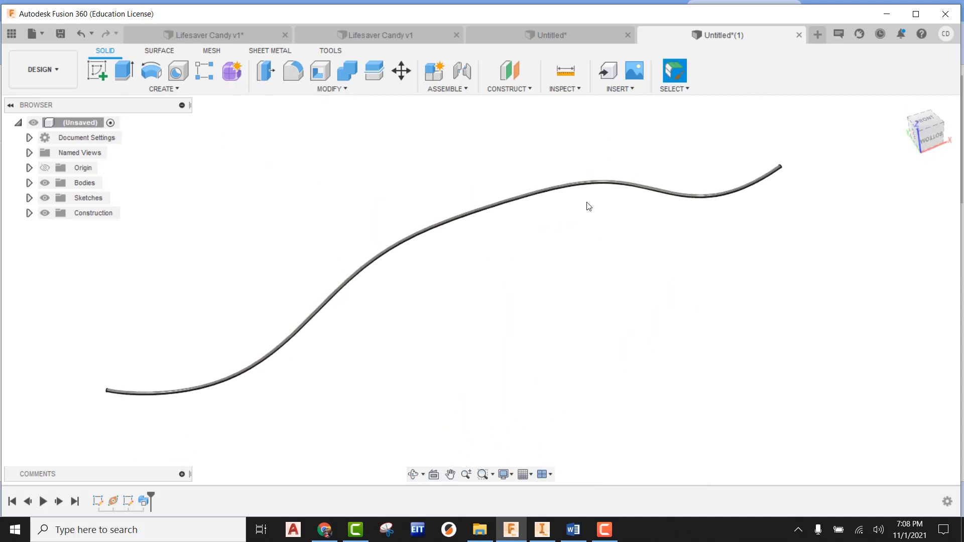